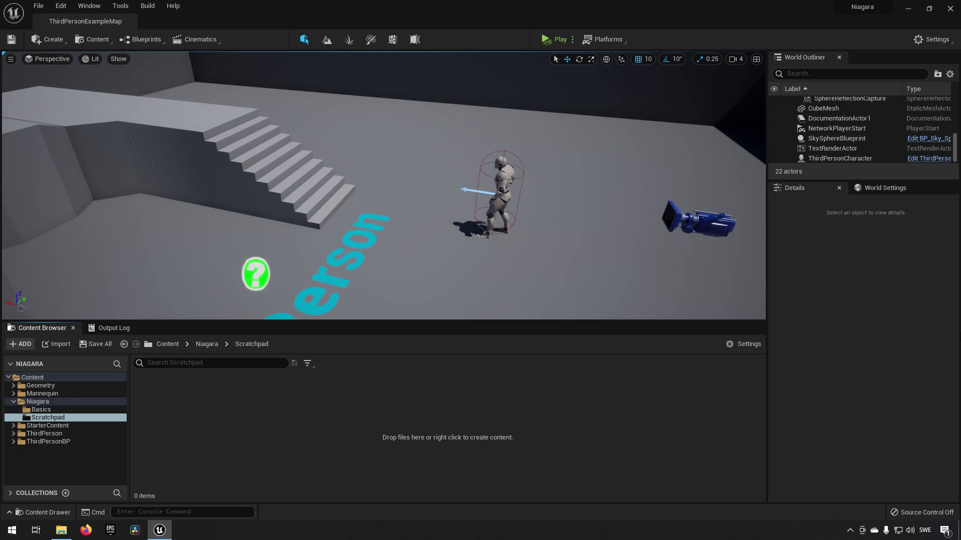
- Create a Niagara system from the Directional Burst template named NS_DirectionalBurst in Scratchpad
{"action": "right_click", "coordinate": [200, 401]}
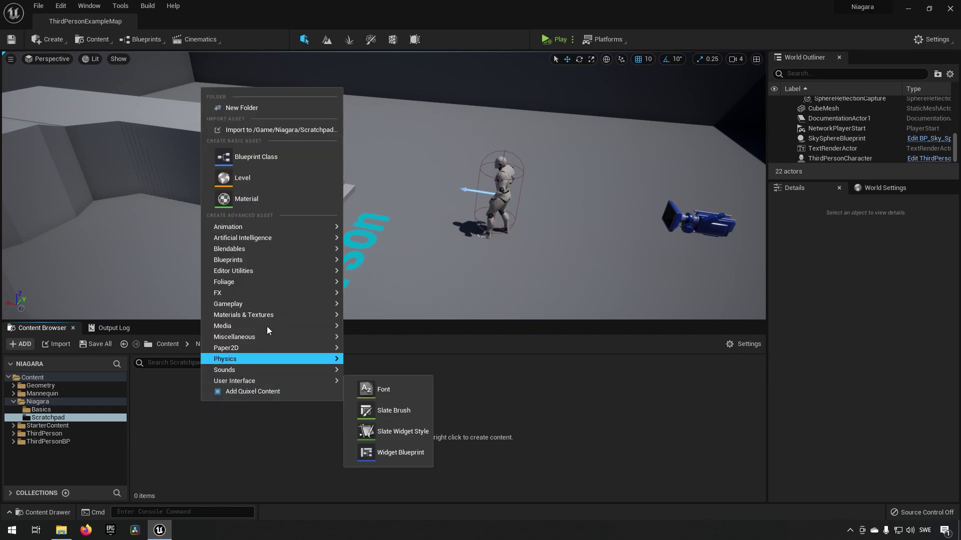
{"action": "mouse_move", "coordinate": [266, 296]}
{"action": "left_click", "coordinate": [411, 450]}
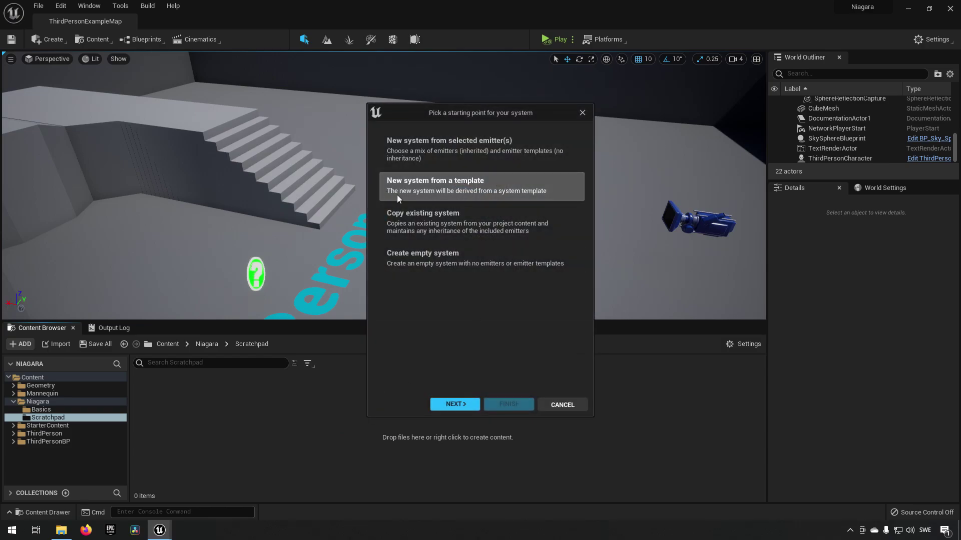
{"action": "left_click", "coordinate": [459, 404]}
{"action": "left_click", "coordinate": [456, 205]}
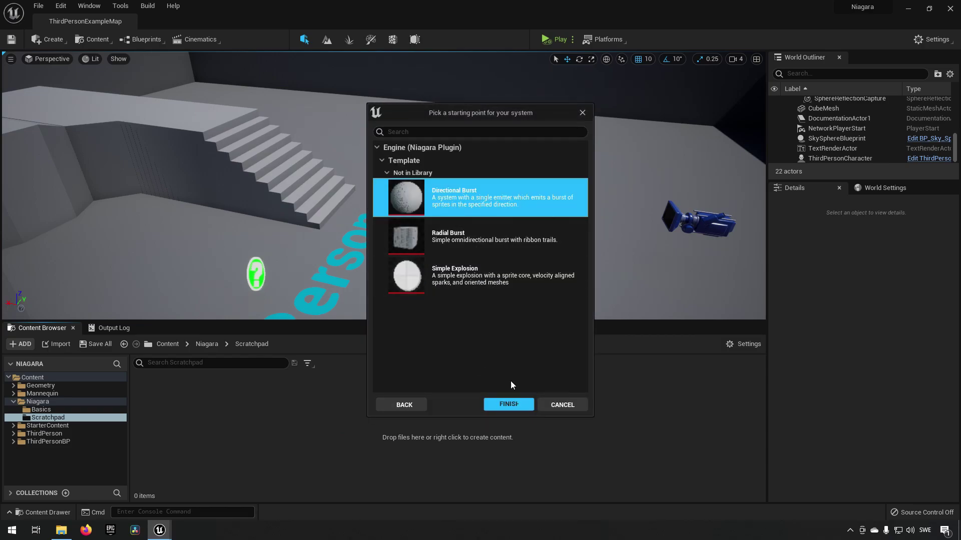
{"action": "left_click", "coordinate": [509, 404]}
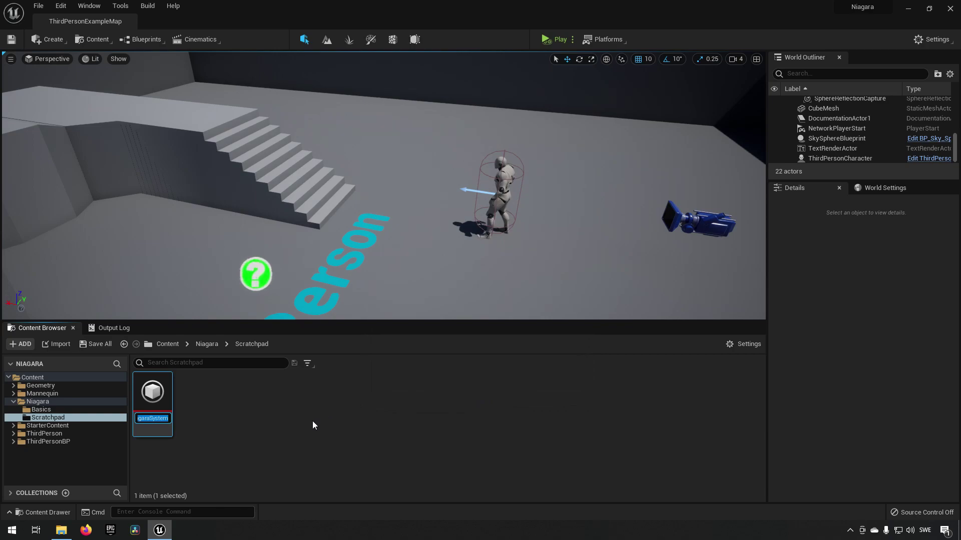
{"action": "type", "text": "NS_Direc"}
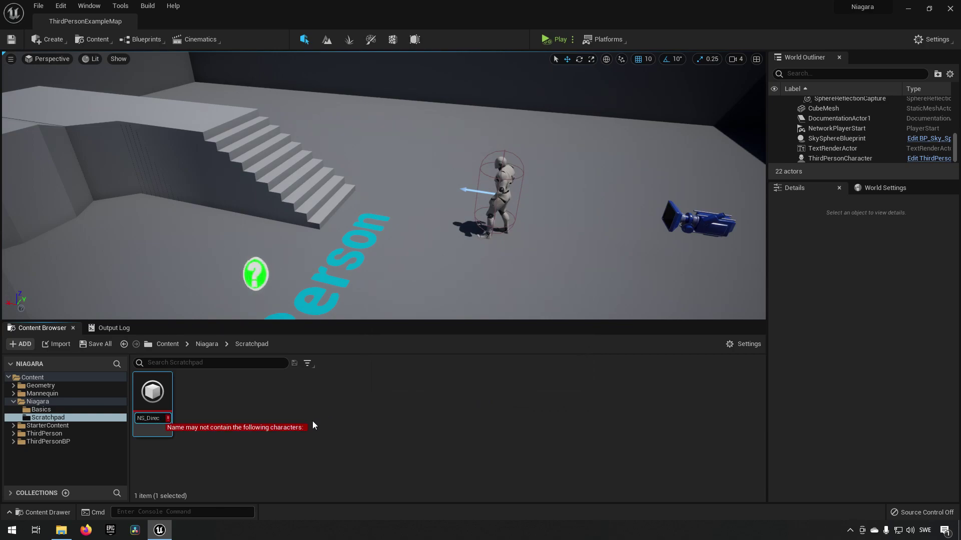
{"action": "type", "text": "tiona"}
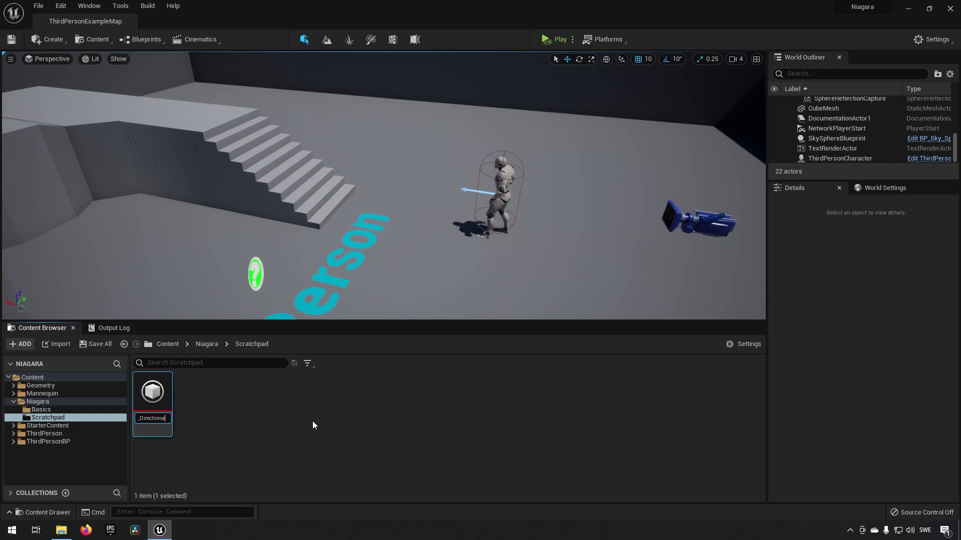
{"action": "type", "text": "lBurst"}
{"action": "key", "text": "Return"}
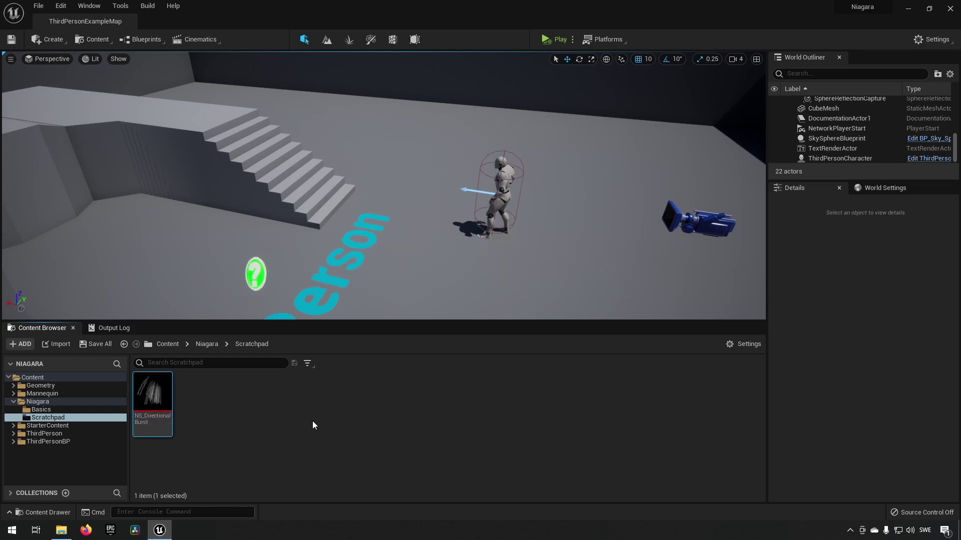
- Open NS_DirectionalBurst and set the system's Loop Behavior to Infinite
{"action": "key", "text": "Return"}
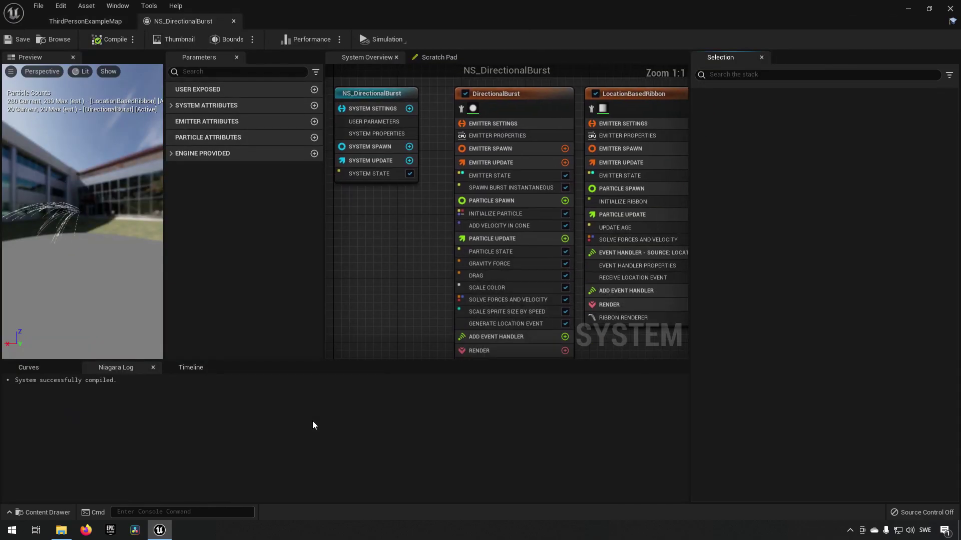
{"action": "right_click_drag", "start_coordinate": [406, 209], "coordinate": [425, 296]}
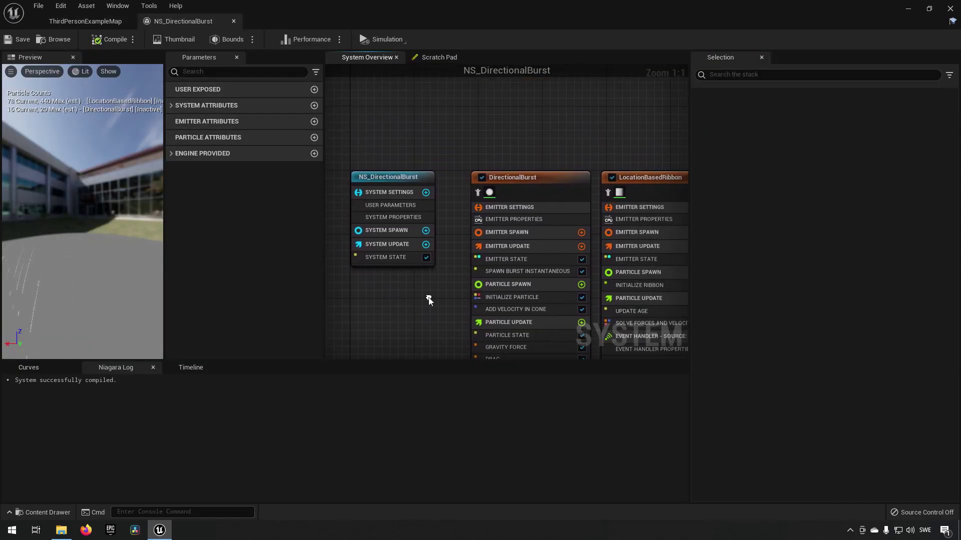
{"action": "left_click", "coordinate": [395, 176]}
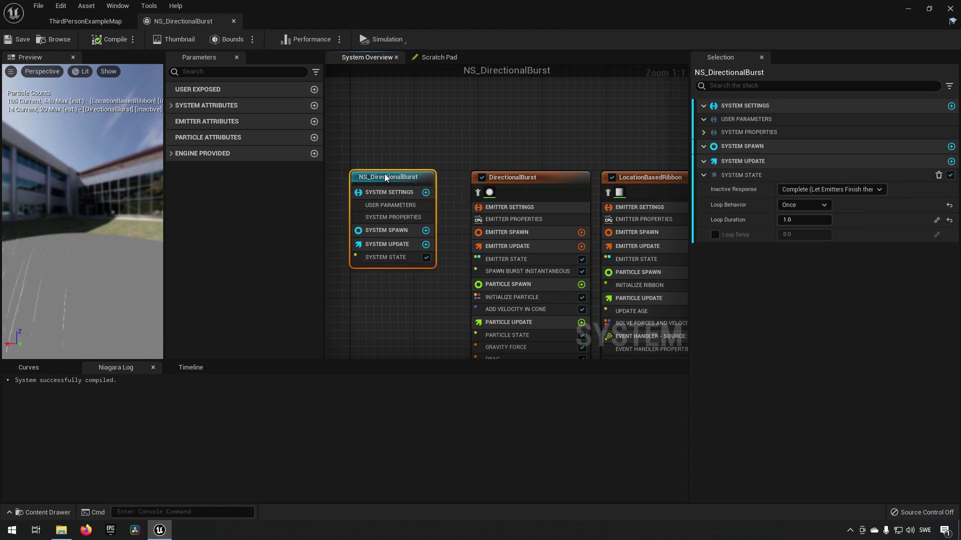
{"action": "left_click", "coordinate": [801, 209]}
{"action": "left_click", "coordinate": [797, 233]}
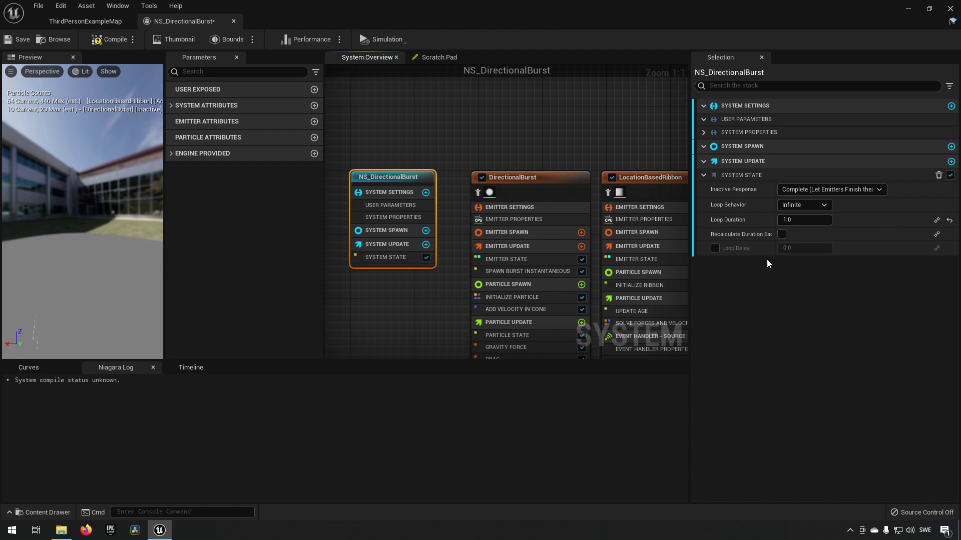
- Set the DirectionalBurst emitter's Life Cycle Mode to System
{"action": "left_click", "coordinate": [542, 181]}
{"action": "right_click_drag", "start_coordinate": [542, 181], "coordinate": [474, 140]}
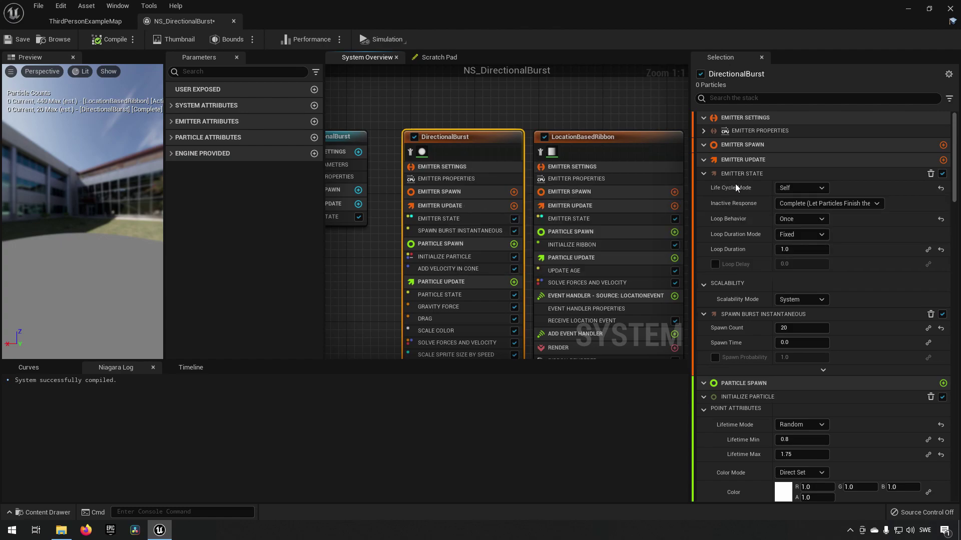
{"action": "left_click", "coordinate": [794, 198]}
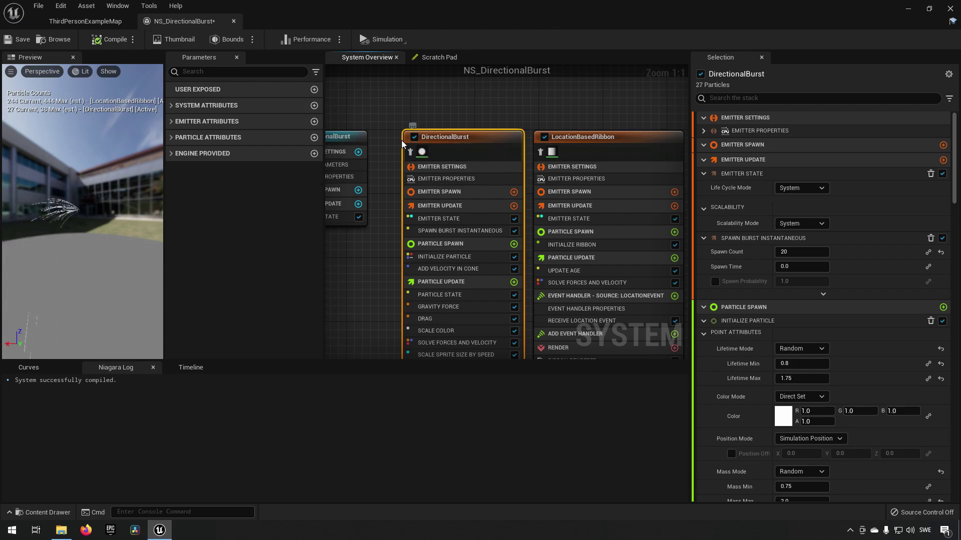
{"action": "right_click_drag", "start_coordinate": [567, 134], "coordinate": [505, 130]}
{"action": "left_click", "coordinate": [566, 132]}
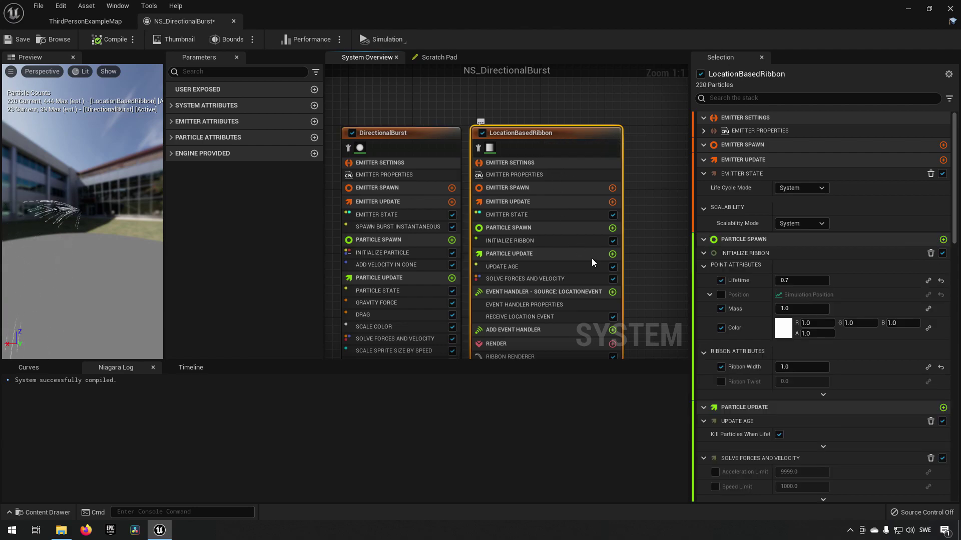
- Make LocationBasedRibbon's Initialize Ribbon Color bright green, save the system, and return to the map
{"action": "left_click", "coordinate": [783, 328]}
{"action": "left_click", "coordinate": [626, 346]}
{"action": "left_click_drag", "start_coordinate": [624, 358], "coordinate": [601, 386]}
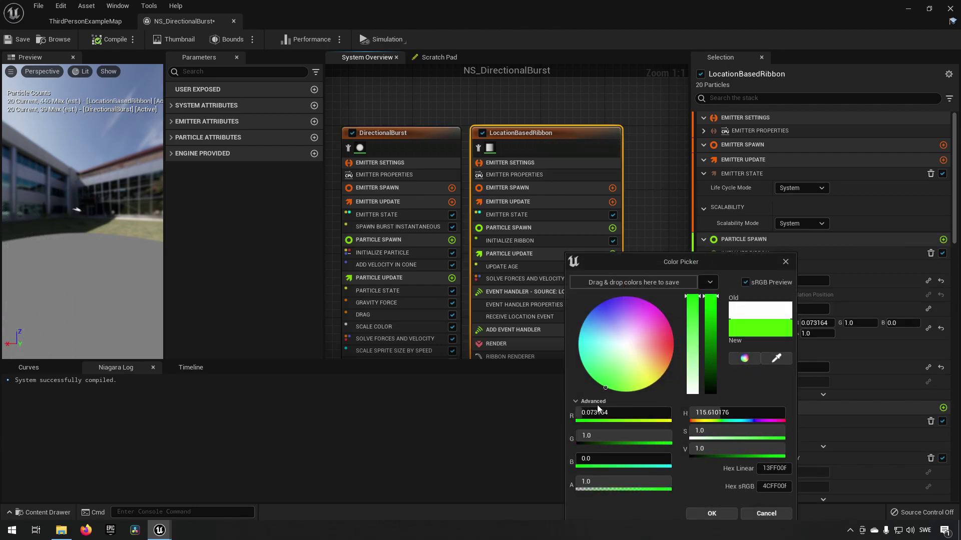
{"action": "left_click", "coordinate": [711, 513]}
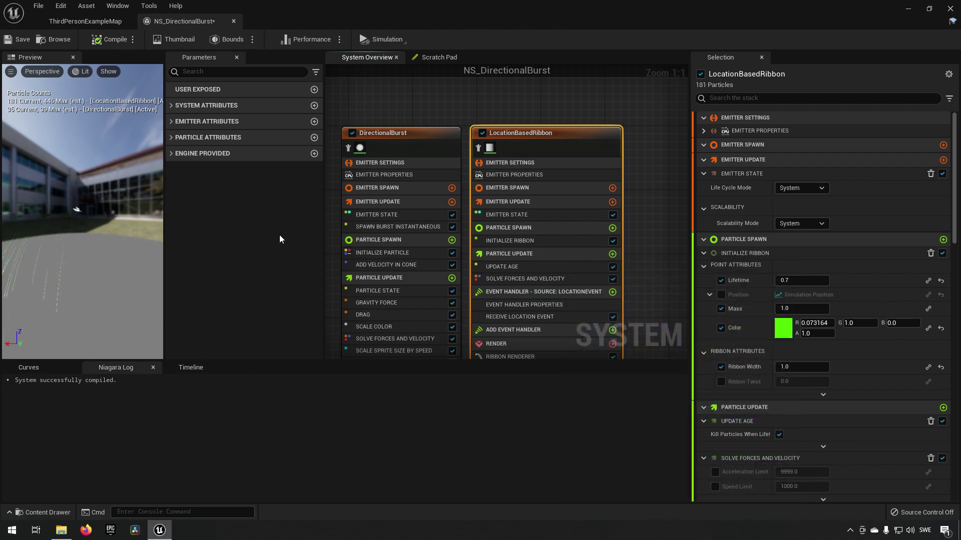
{"action": "key", "text": "ctrl+s"}
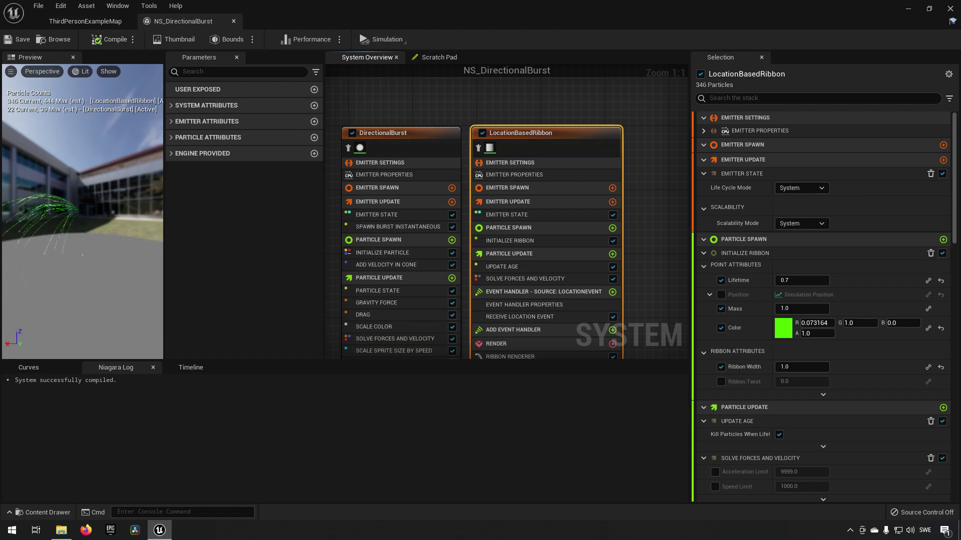
{"action": "left_click", "coordinate": [85, 21]}
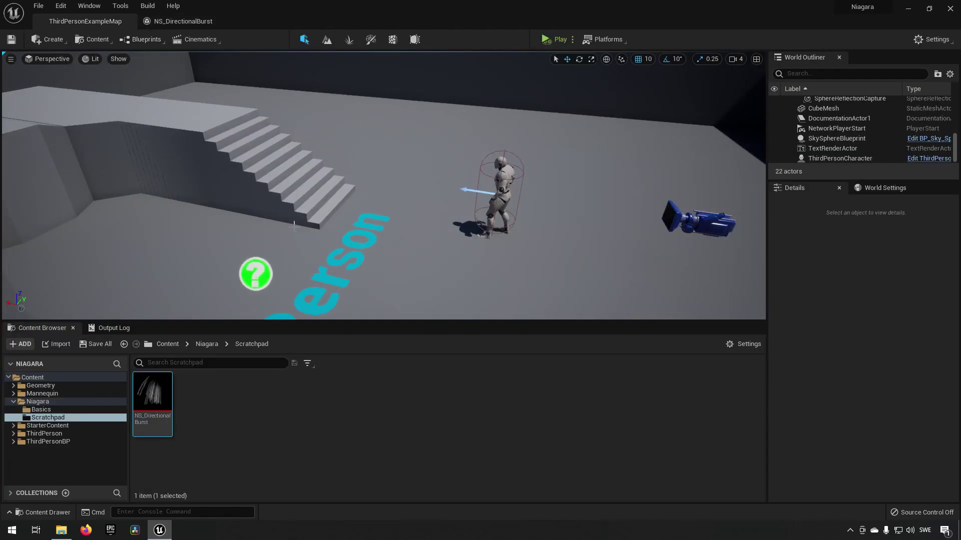
- Place an NS_DirectionalBurst actor above the stairs at -300, 380, 560 and watch it
{"action": "left_click_drag", "start_coordinate": [153, 395], "coordinate": [293, 75]}
{"action": "key", "text": "f"}
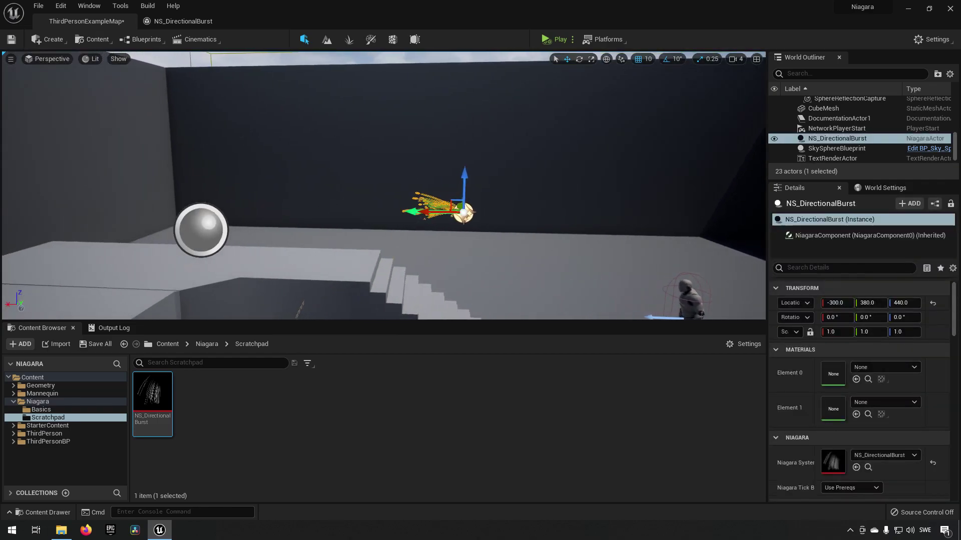
{"action": "left_click_drag", "start_coordinate": [488, 205], "coordinate": [501, 162]}
{"action": "right_click_drag", "start_coordinate": [501, 163], "coordinate": [490, 232]}
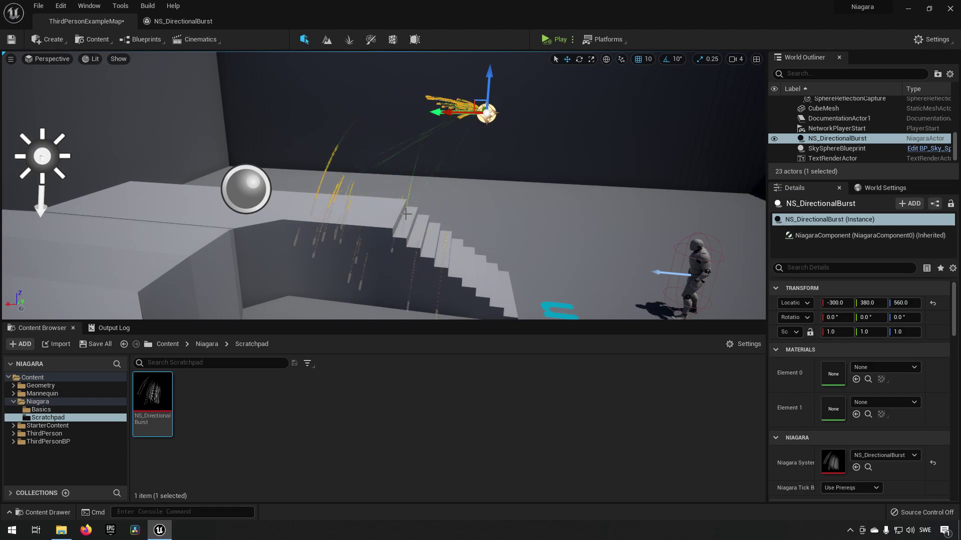
- Back in the NS_DirectionalBurst editor, create a new Scratch Pad module
{"action": "left_click", "coordinate": [183, 21]}
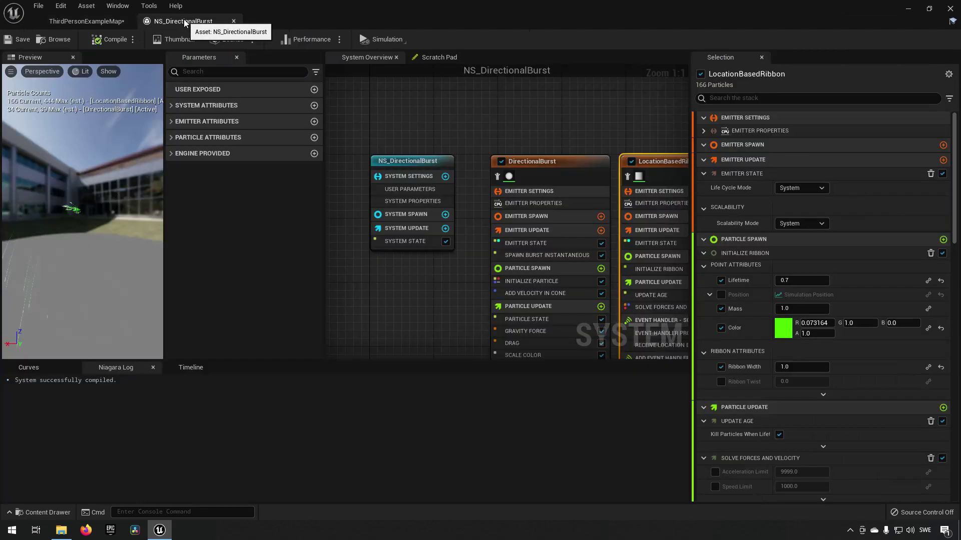
{"action": "right_click_drag", "start_coordinate": [458, 295], "coordinate": [388, 246]}
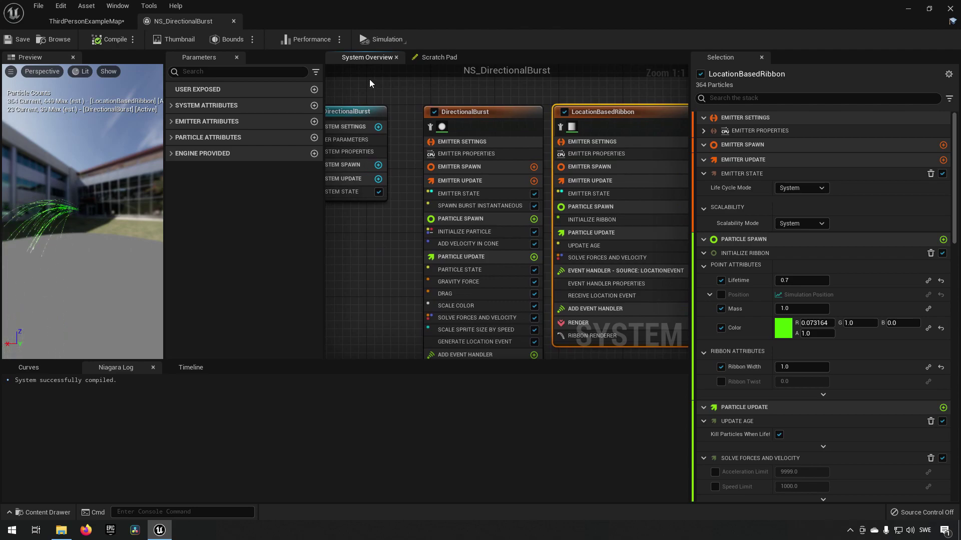
{"action": "left_click", "coordinate": [443, 58]}
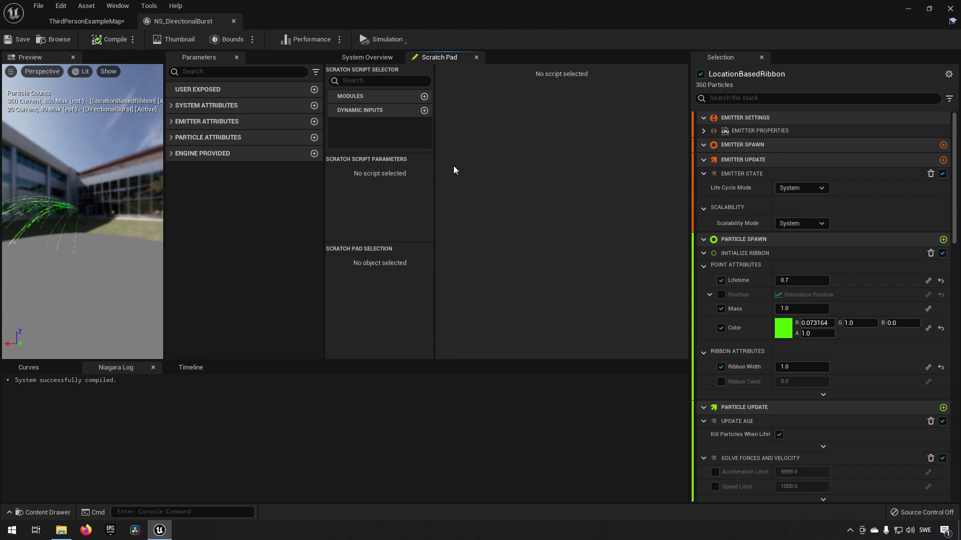
{"action": "left_click", "coordinate": [425, 96]}
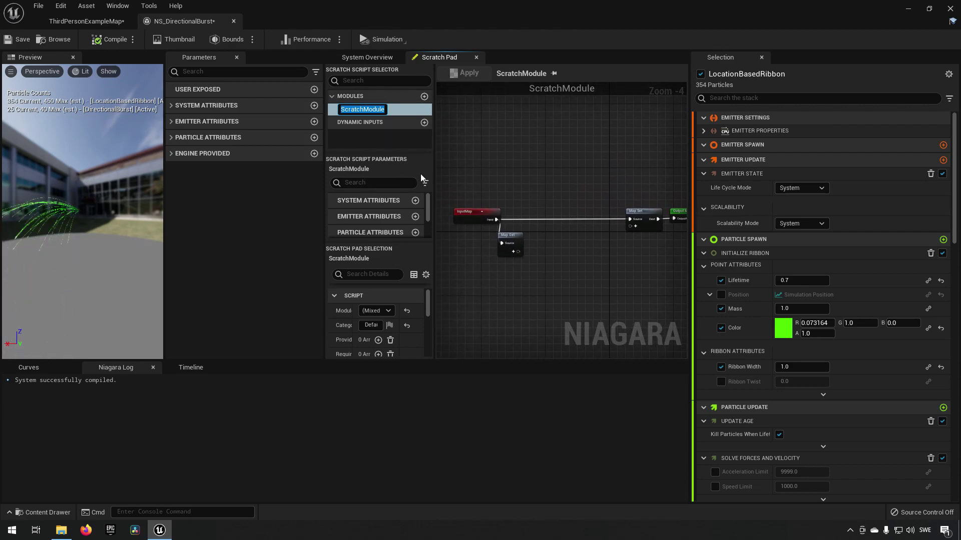
- Name the scratch module GravityDenial, save the system, and show the System Overview
{"action": "type", "text": "G"}
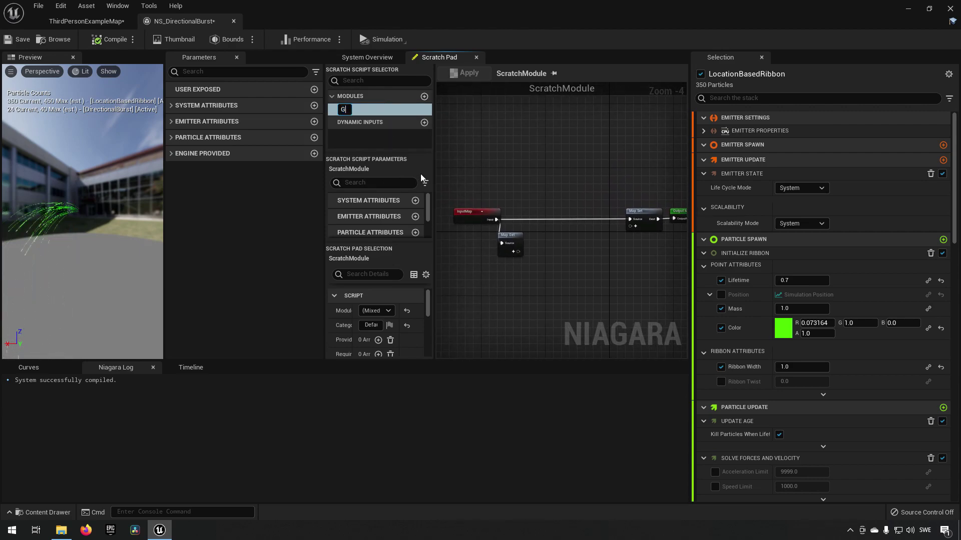
{"action": "type", "text": "ravityDeno"}
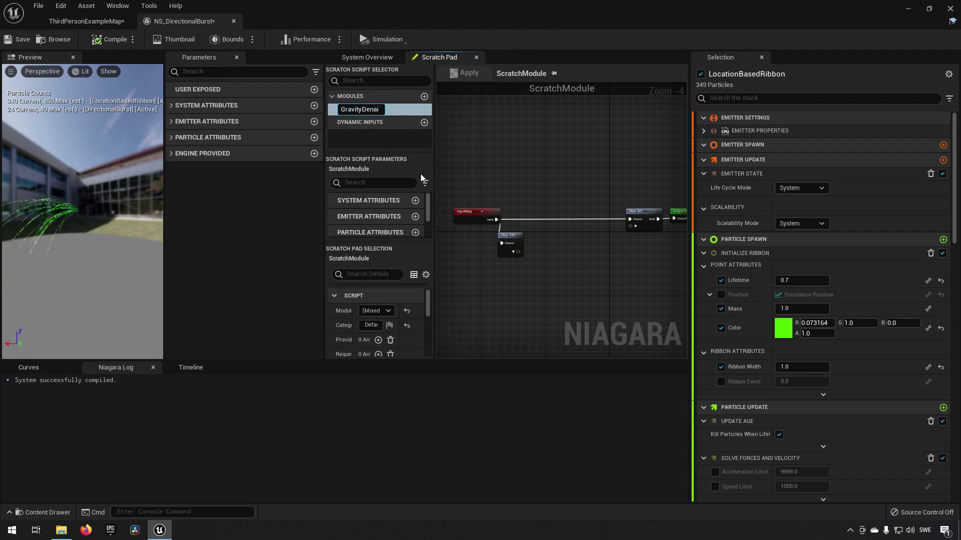
{"action": "key", "text": "BackSpace"}
{"action": "type", "text": "ial"}
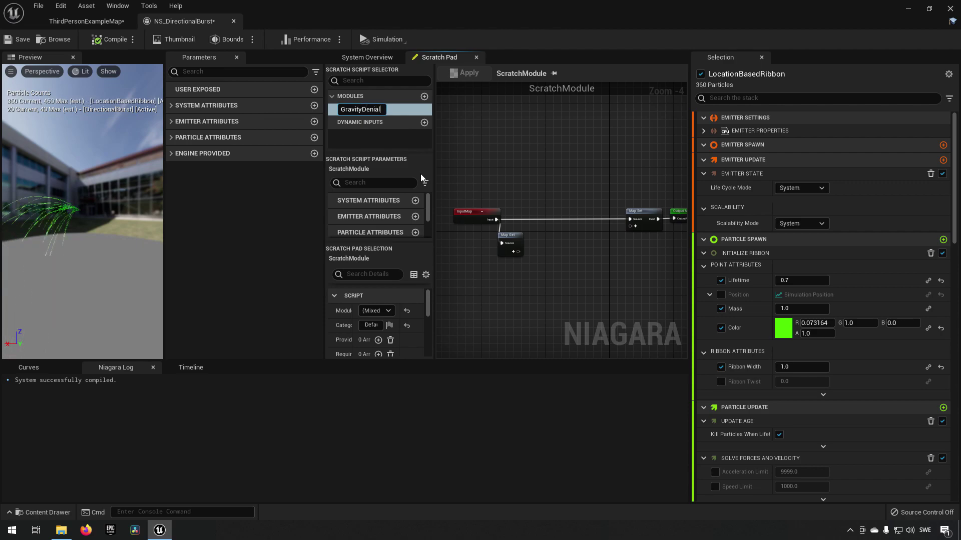
{"action": "key", "text": "Return"}
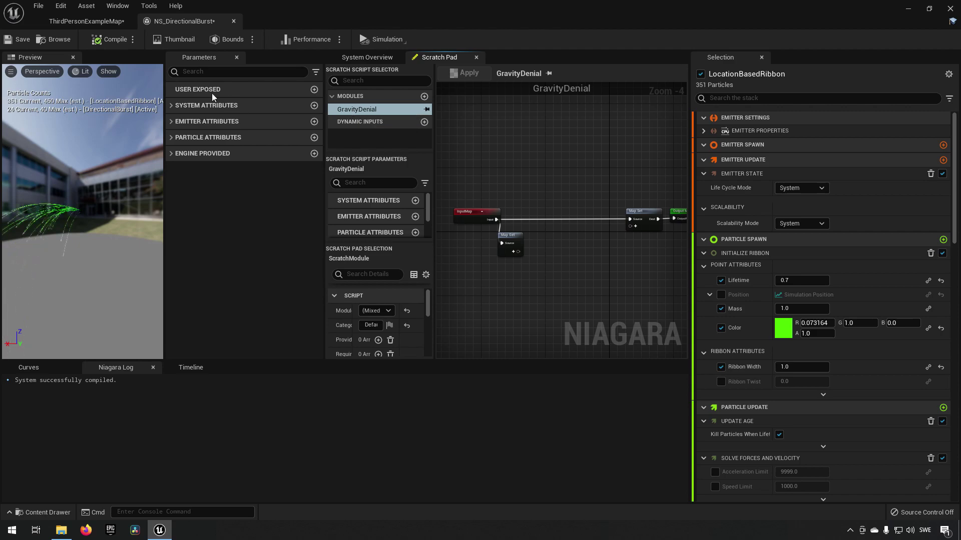
{"action": "left_click", "coordinate": [24, 40]}
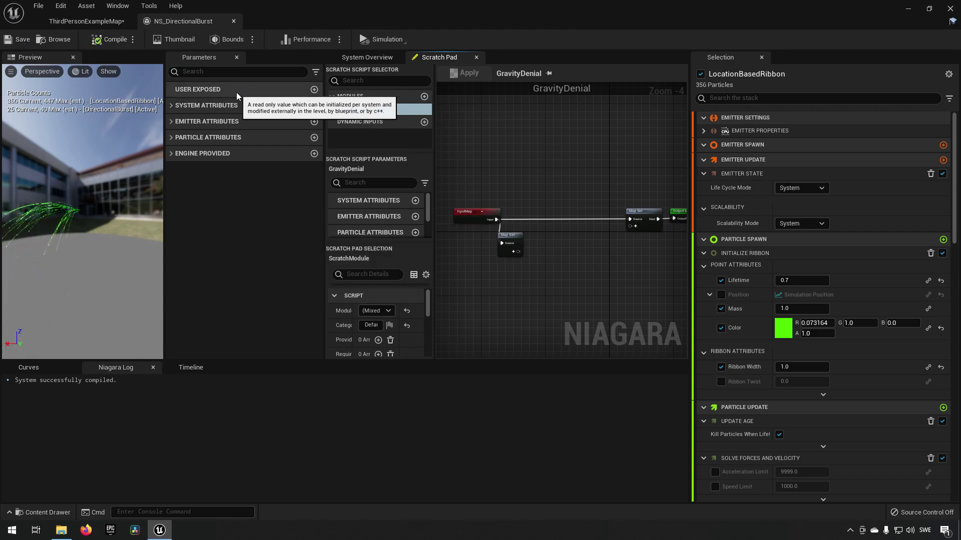
{"action": "left_click", "coordinate": [373, 57]}
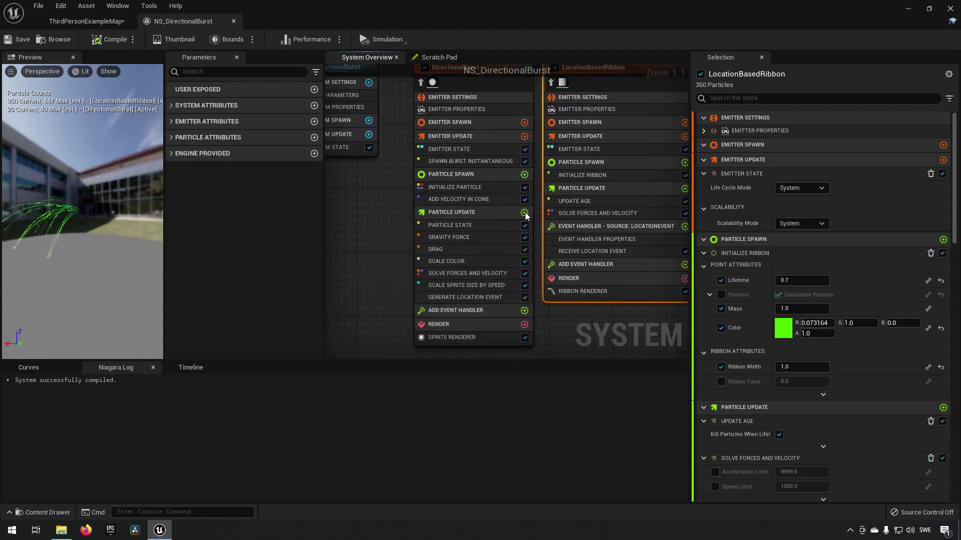
- Search Particle Update's module list for 'gr', dismiss it, and return to ThirdPersonExampleMap
{"action": "left_click", "coordinate": [524, 212]}
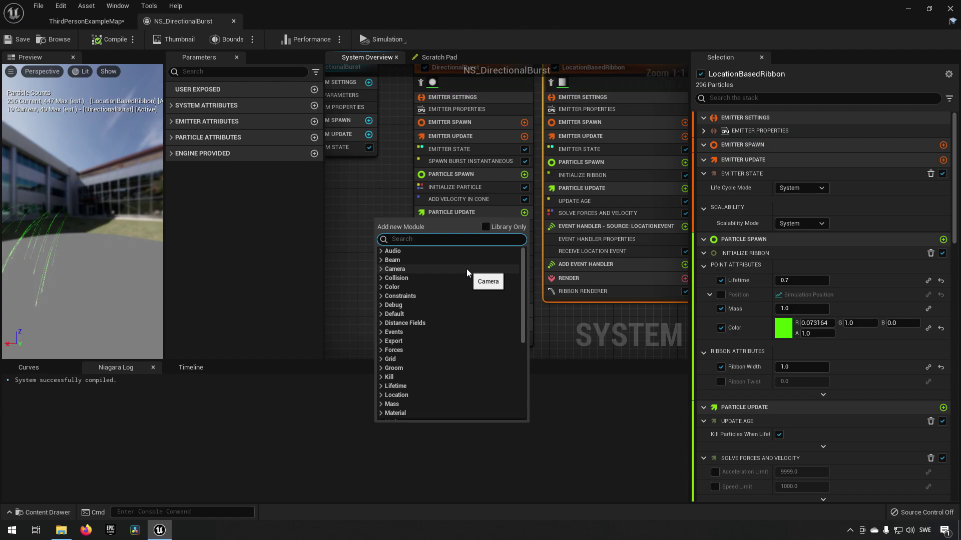
{"action": "type", "text": "gr"}
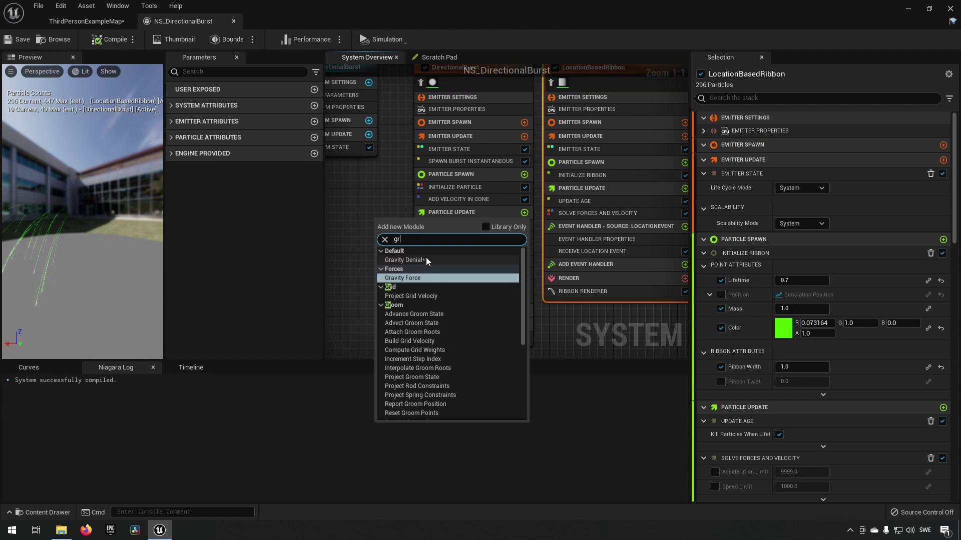
{"action": "left_click", "coordinate": [365, 205]}
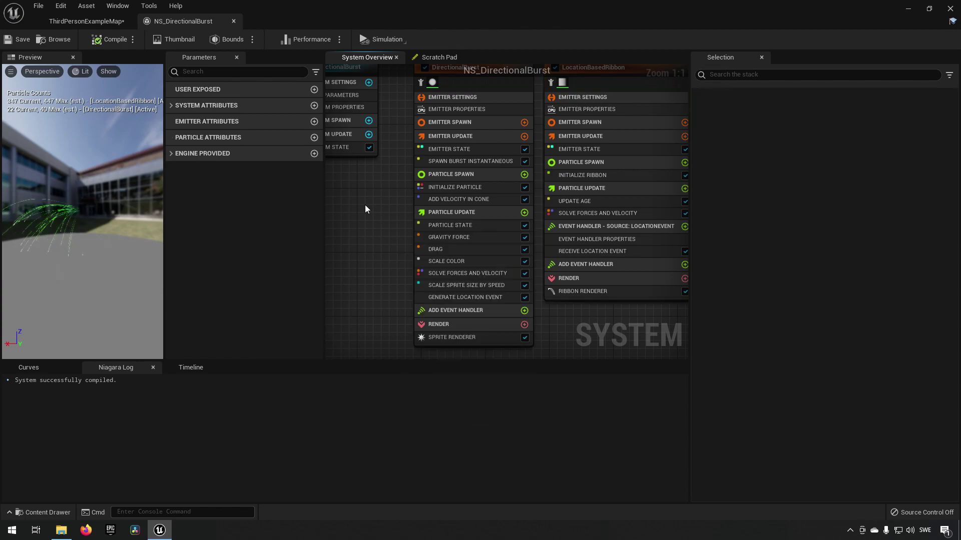
{"action": "left_click", "coordinate": [52, 19]}
- Create NewNiagaraSystem from the Directional Burst template in Scratchpad and open it
{"action": "right_click", "coordinate": [250, 400]}
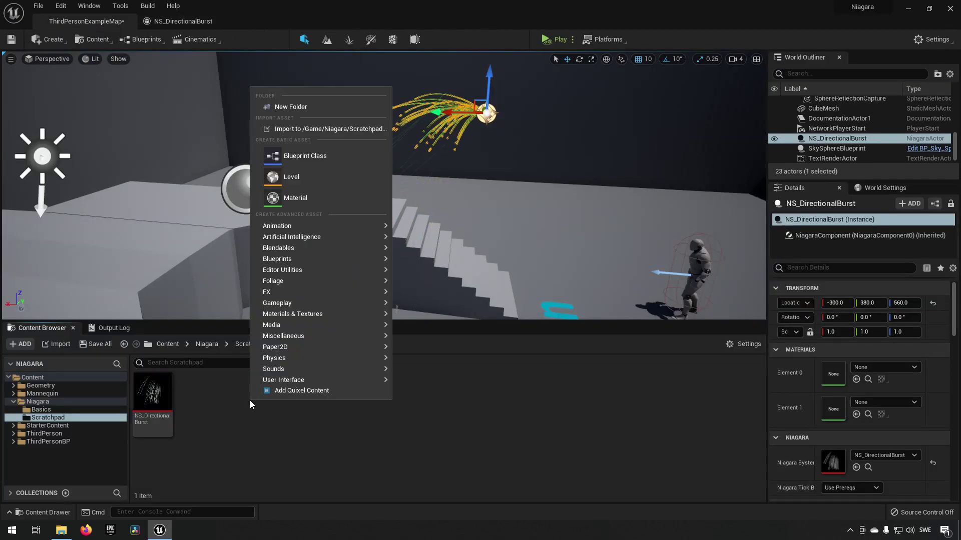
{"action": "mouse_move", "coordinate": [293, 293]}
{"action": "left_click", "coordinate": [451, 447]}
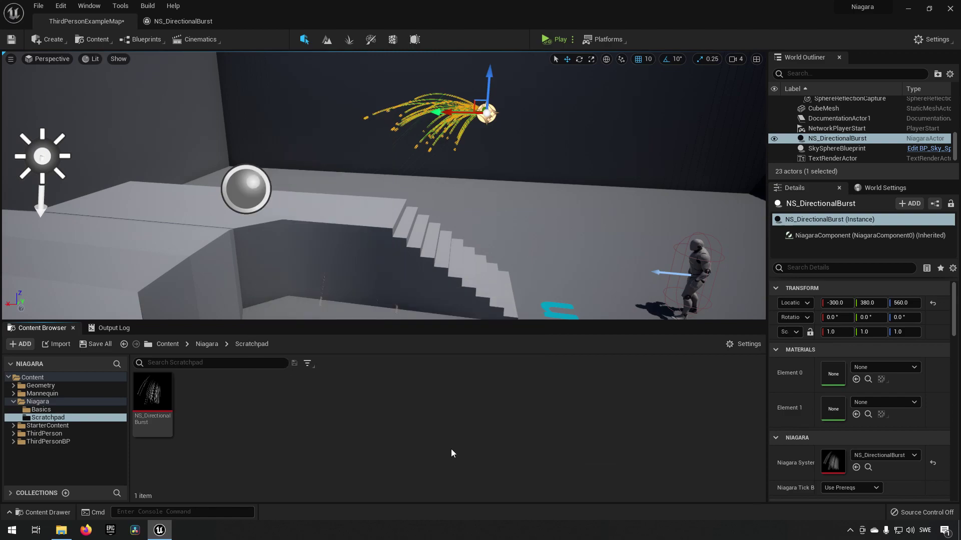
{"action": "left_click", "coordinate": [460, 404]}
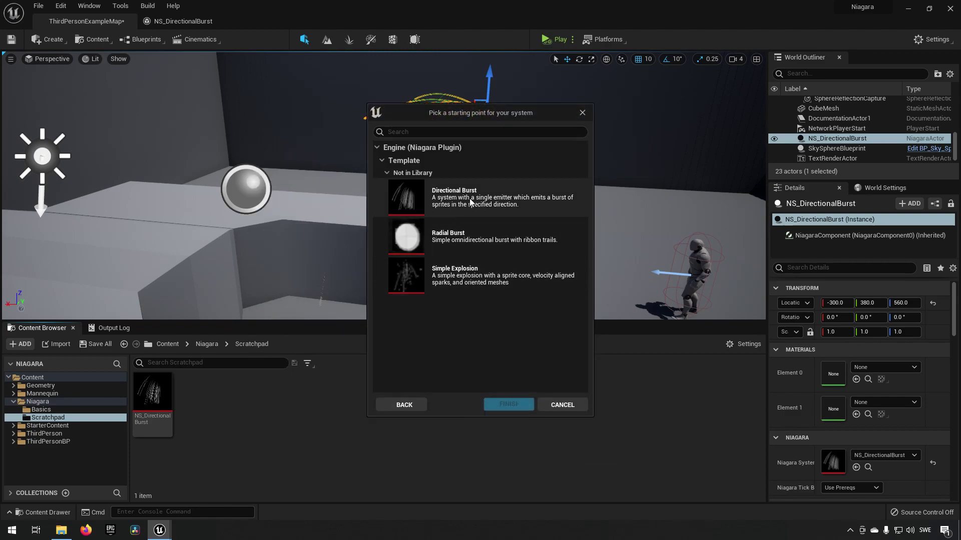
{"action": "left_click", "coordinate": [474, 197]}
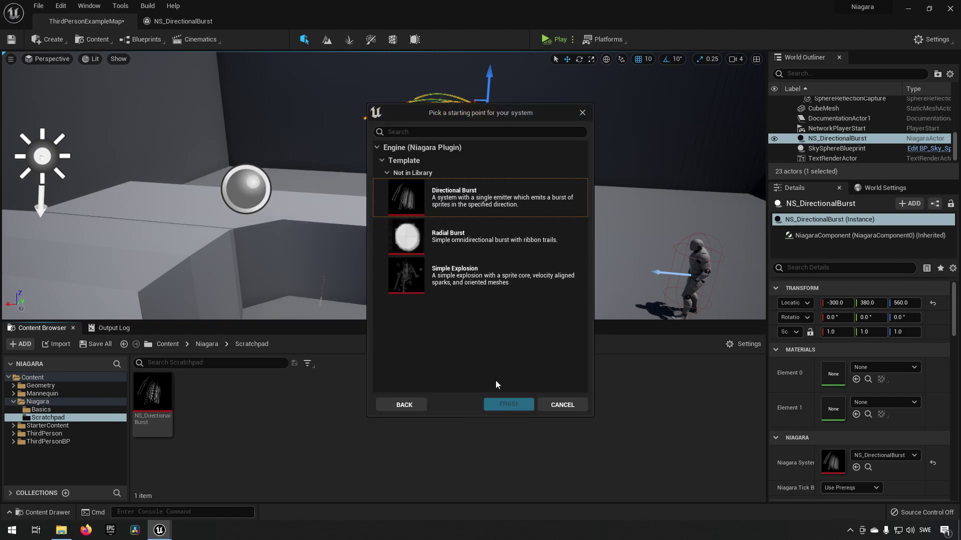
{"action": "left_click", "coordinate": [511, 401]}
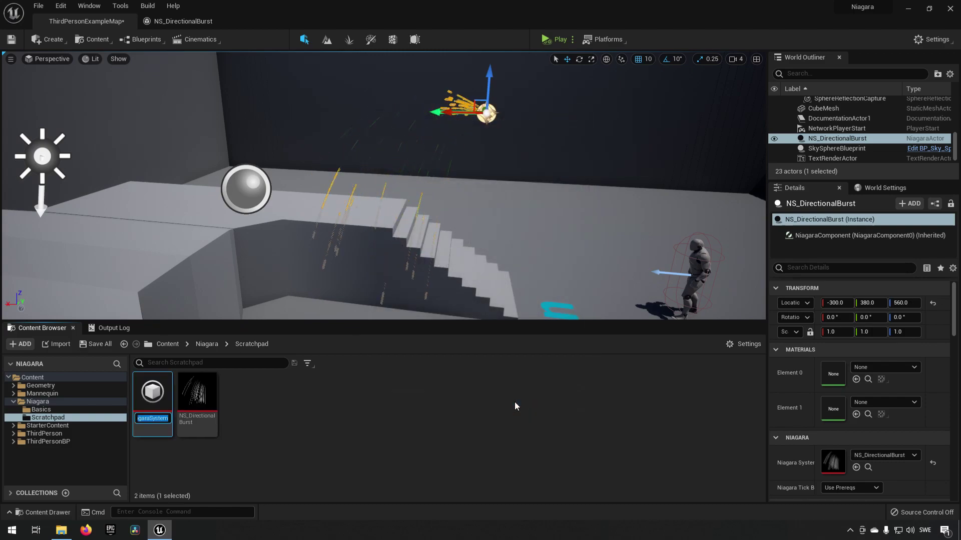
{"action": "double_click", "coordinate": [149, 396]}
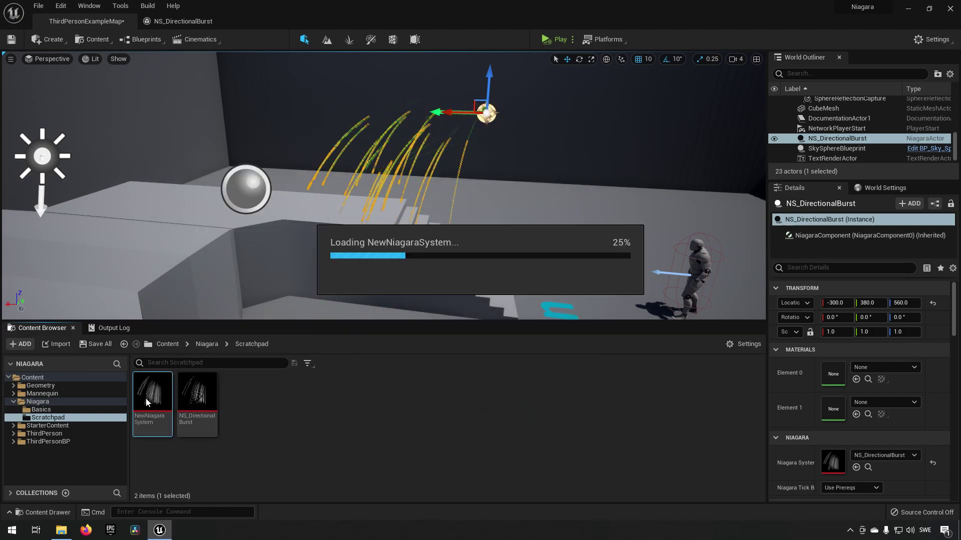
- Search NewNiagaraSystem's Particle Update modules for 'grav', view its Scratch Pad, then close it
{"action": "left_click", "coordinate": [564, 227]}
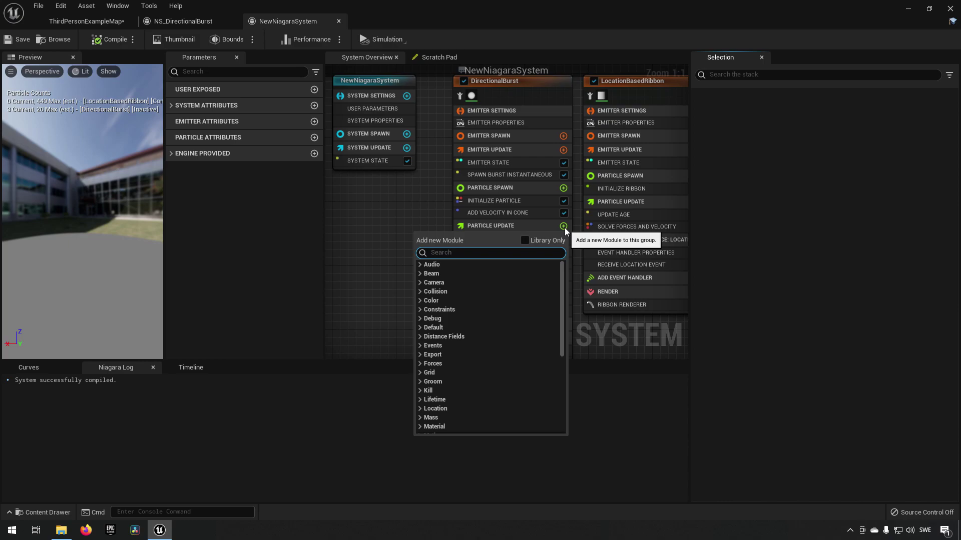
{"action": "type", "text": "gravity"}
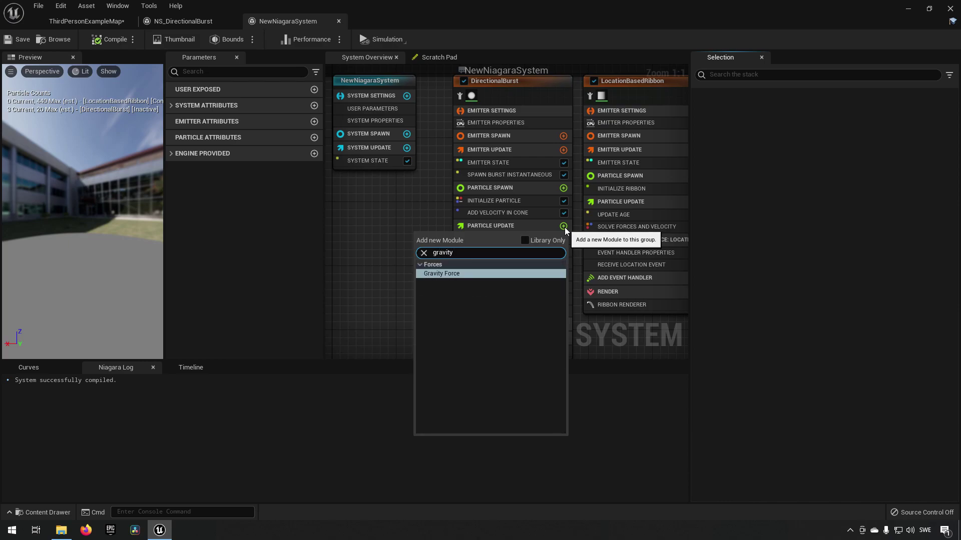
{"action": "left_click", "coordinate": [434, 56]}
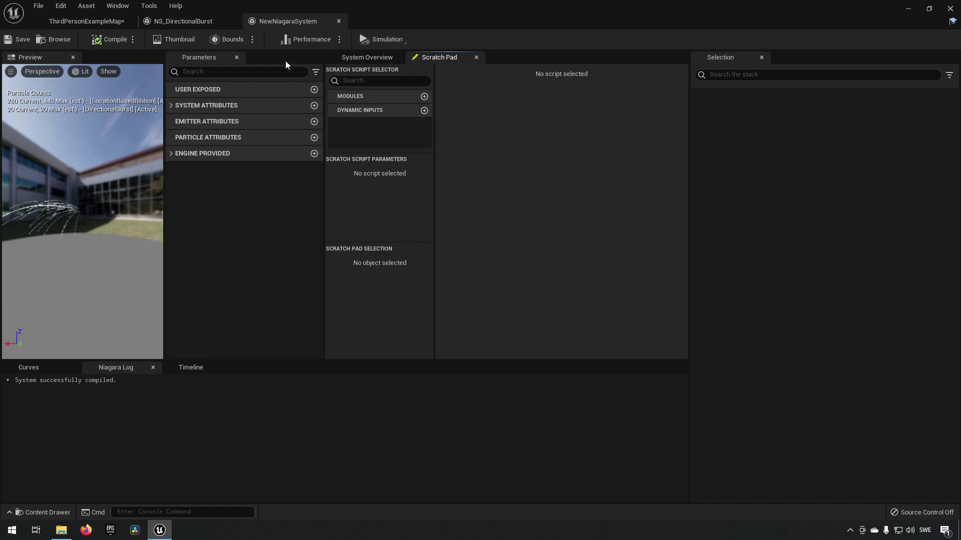
{"action": "left_click", "coordinate": [338, 21]}
- Delete NewNiagaraSystem from Scratchpad and return to the NS_DirectionalBurst editor
{"action": "left_click", "coordinate": [101, 23]}
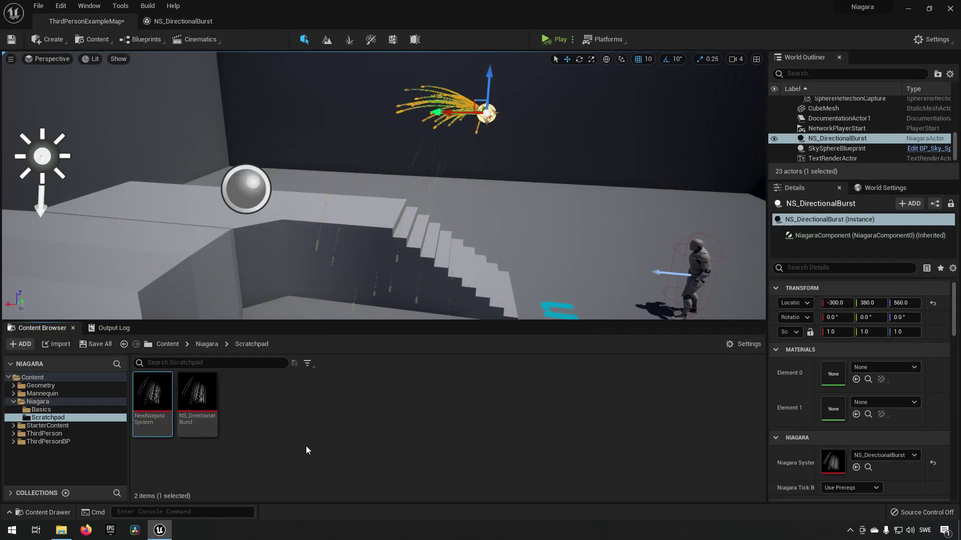
{"action": "key", "text": "Delete"}
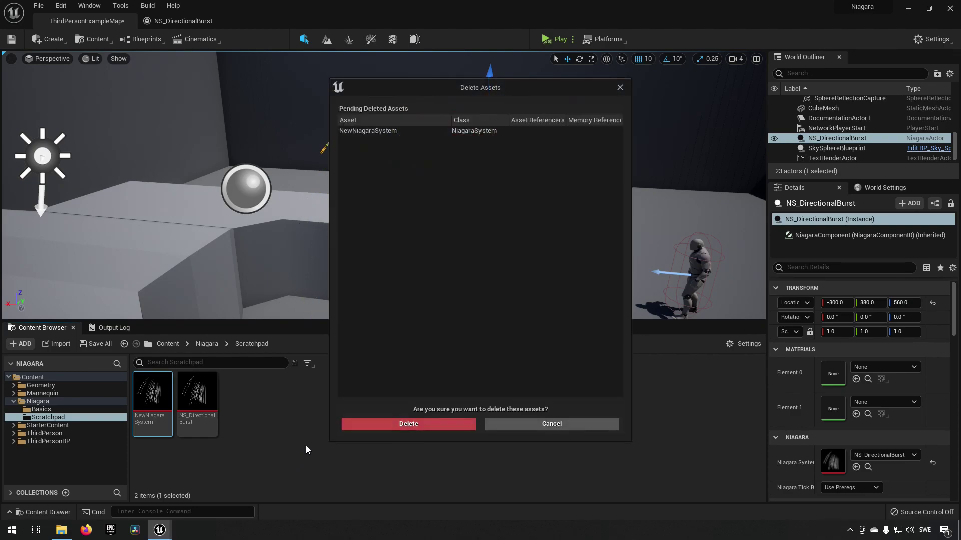
{"action": "left_click", "coordinate": [400, 429]}
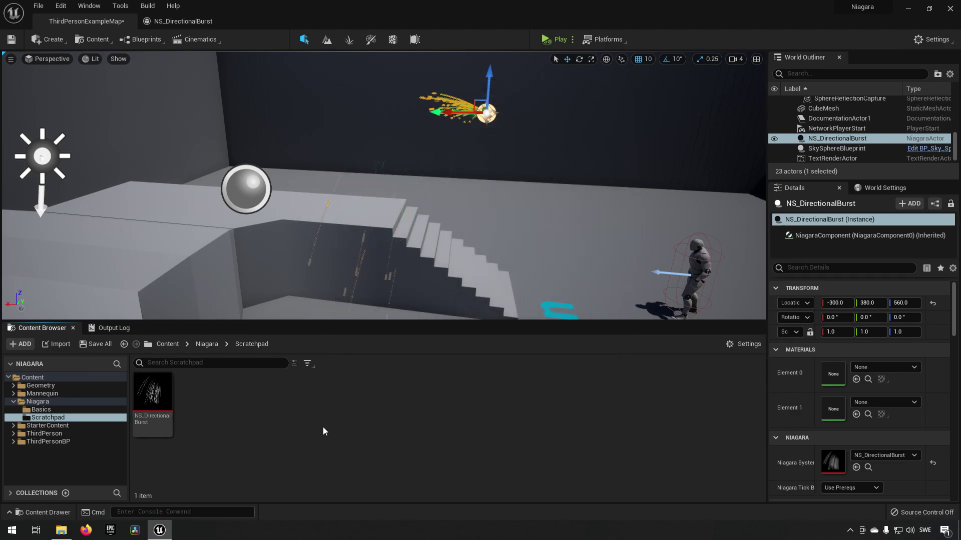
{"action": "left_click", "coordinate": [173, 21]}
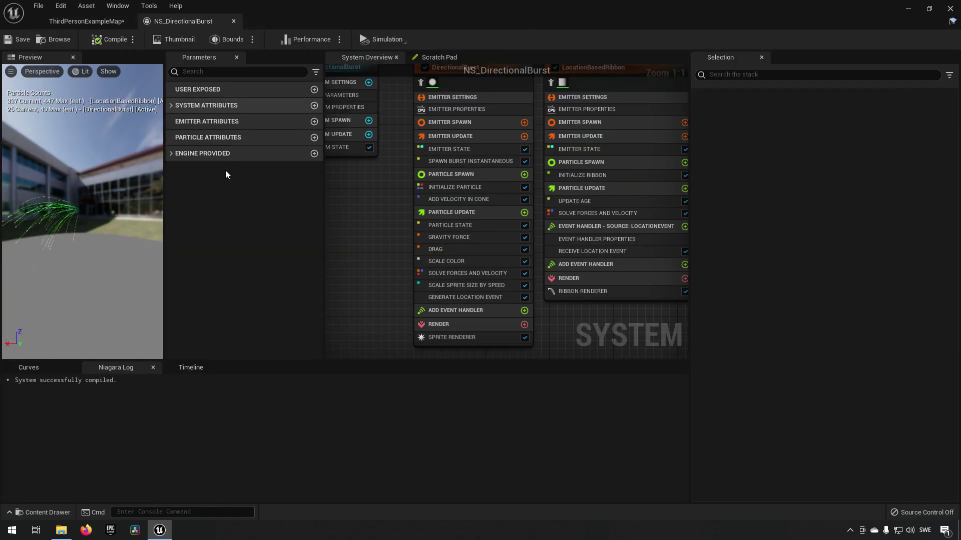
- Open the GravityDenial scratch module graph and widen its graph area
{"action": "left_click", "coordinate": [431, 58]}
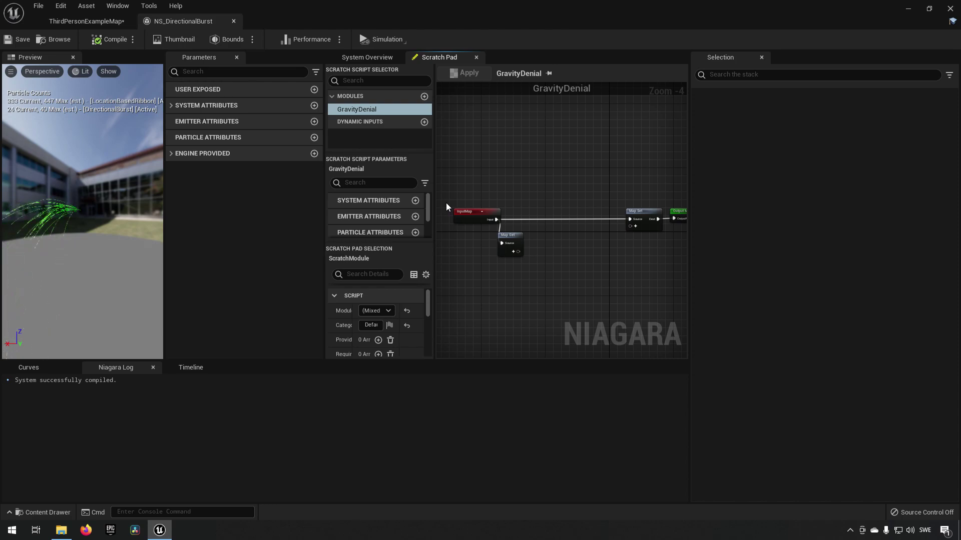
{"action": "scroll", "coordinate": [500, 216], "scroll_direction": "up", "scroll_amount": 2}
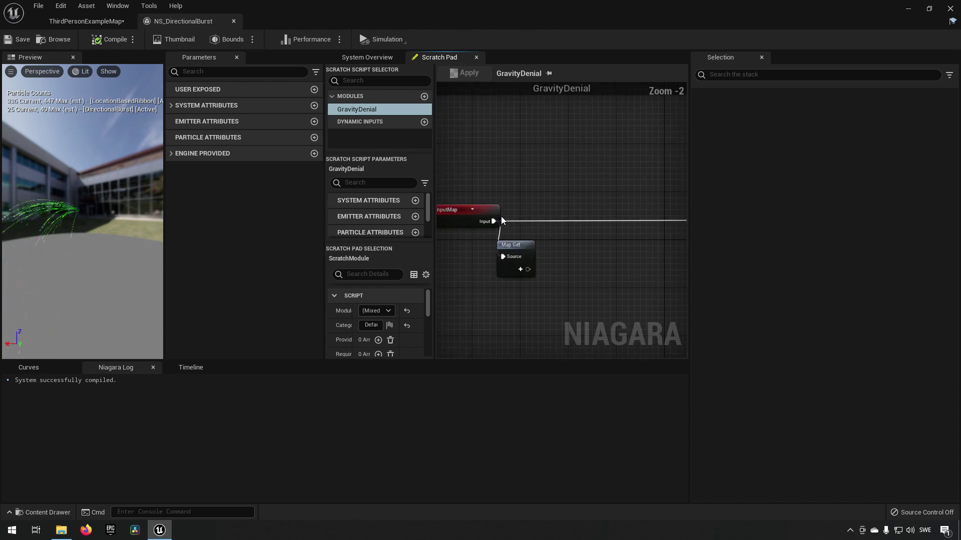
{"action": "left_click_drag", "start_coordinate": [324, 236], "coordinate": [256, 237]}
{"action": "right_click_drag", "start_coordinate": [437, 230], "coordinate": [502, 223]}
{"action": "left_click_drag", "start_coordinate": [445, 173], "coordinate": [527, 227]}
{"action": "right_click_drag", "start_coordinate": [622, 185], "coordinate": [473, 146]}
{"action": "left_click", "coordinate": [493, 199]}
- Select the Map Get and Map Set nodes, then shift InputMap and Map Get left
{"action": "right_click_drag", "start_coordinate": [435, 263], "coordinate": [673, 242]}
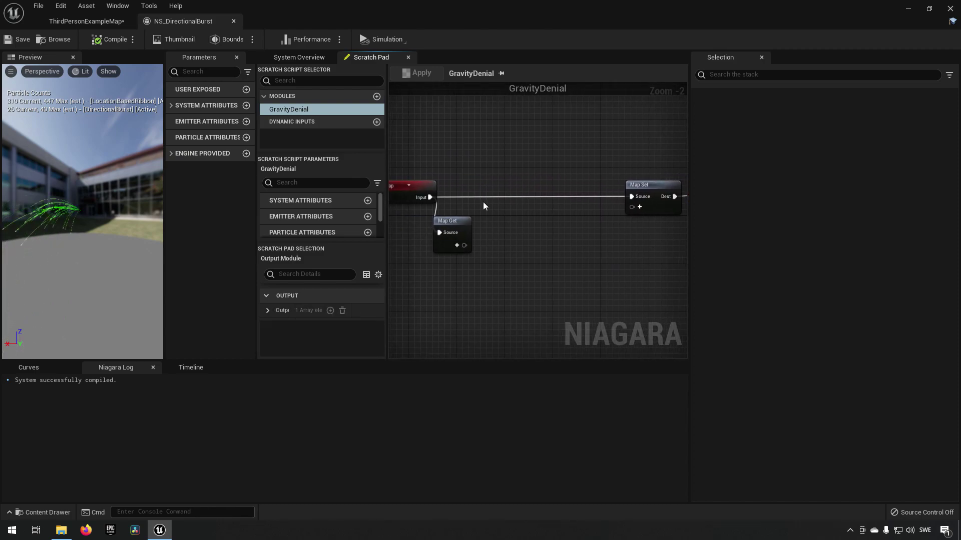
{"action": "left_click_drag", "start_coordinate": [448, 138], "coordinate": [658, 318]}
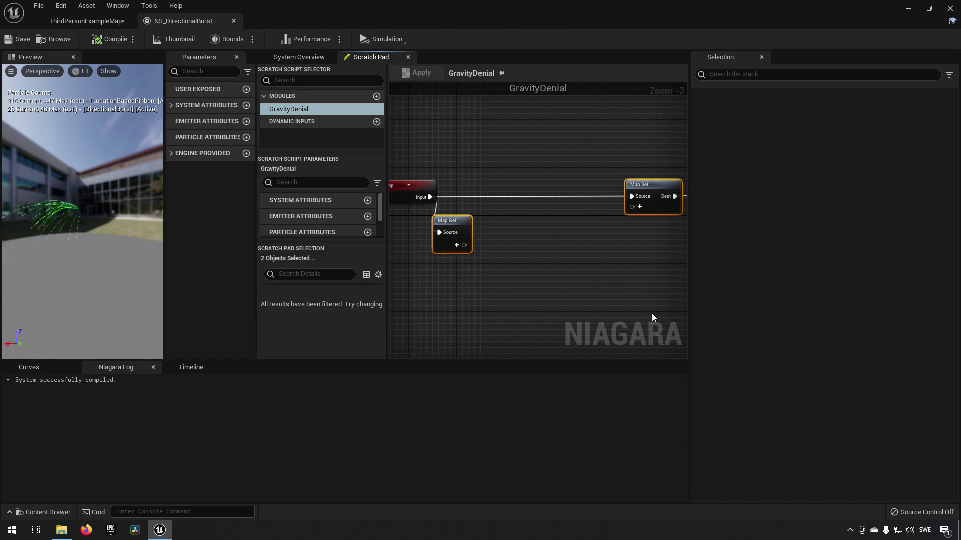
{"action": "left_click_drag", "start_coordinate": [505, 281], "coordinate": [428, 217]}
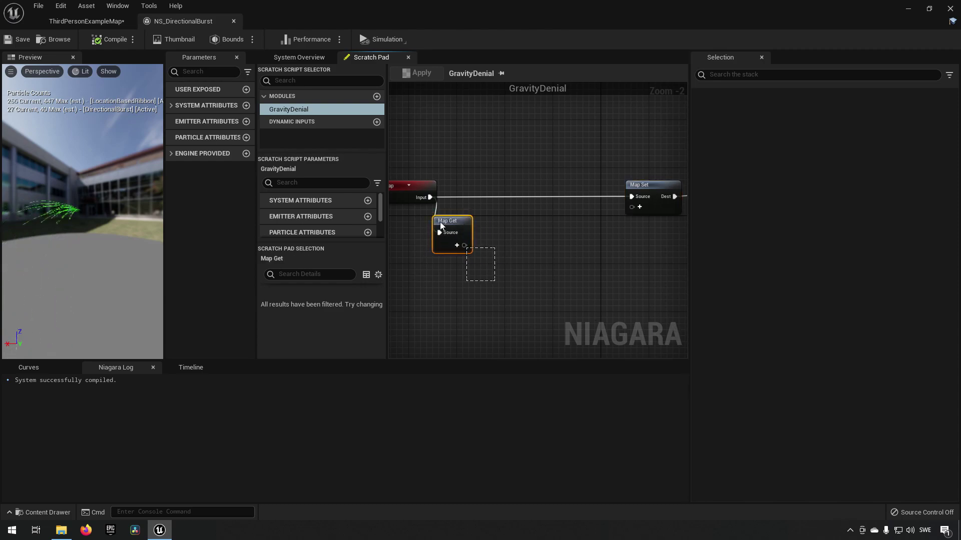
{"action": "left_click_drag", "start_coordinate": [509, 280], "coordinate": [421, 217]}
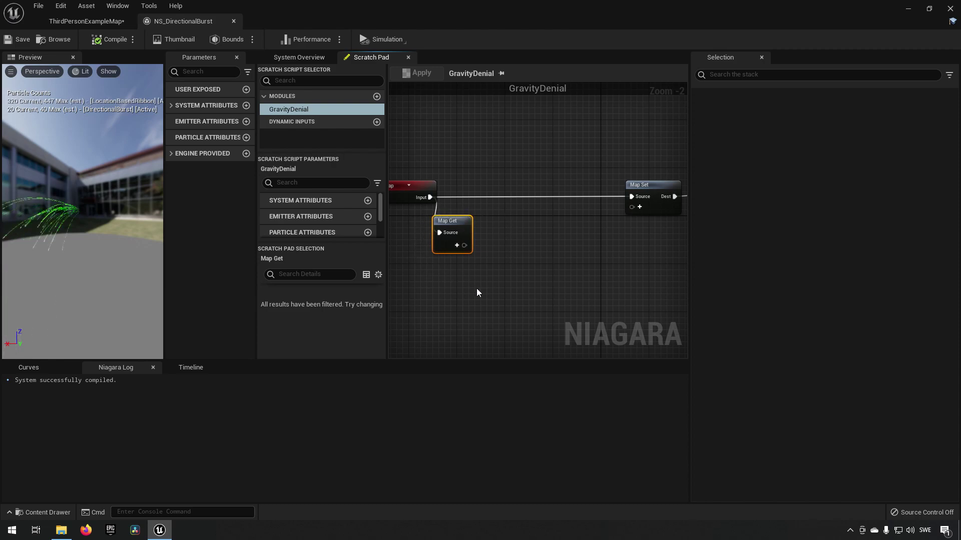
{"action": "right_click_drag", "start_coordinate": [572, 161], "coordinate": [515, 176]}
{"action": "left_click_drag", "start_coordinate": [509, 150], "coordinate": [632, 258]}
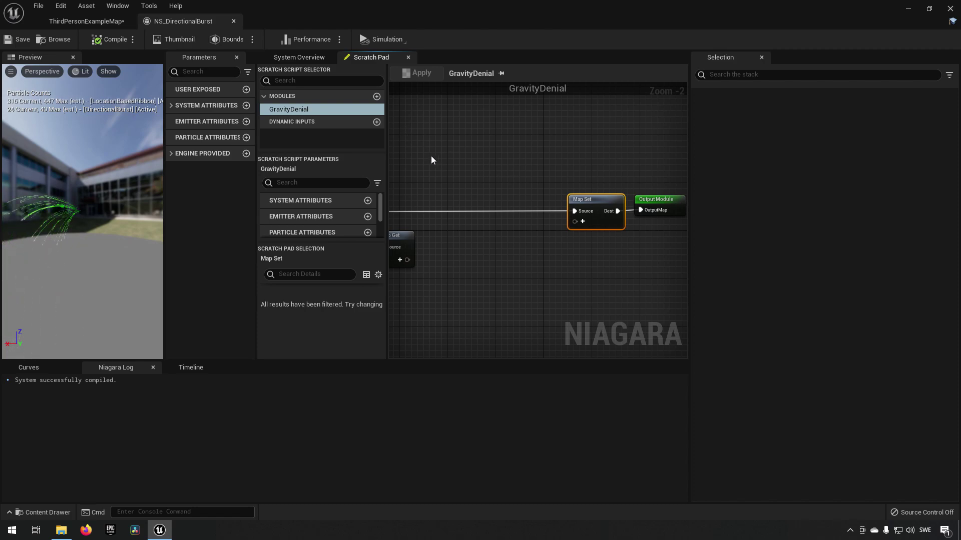
{"action": "right_click_drag", "start_coordinate": [422, 176], "coordinate": [495, 170]}
{"action": "left_click_drag", "start_coordinate": [411, 165], "coordinate": [520, 265]}
{"action": "left_click_drag", "start_coordinate": [499, 214], "coordinate": [440, 214]}
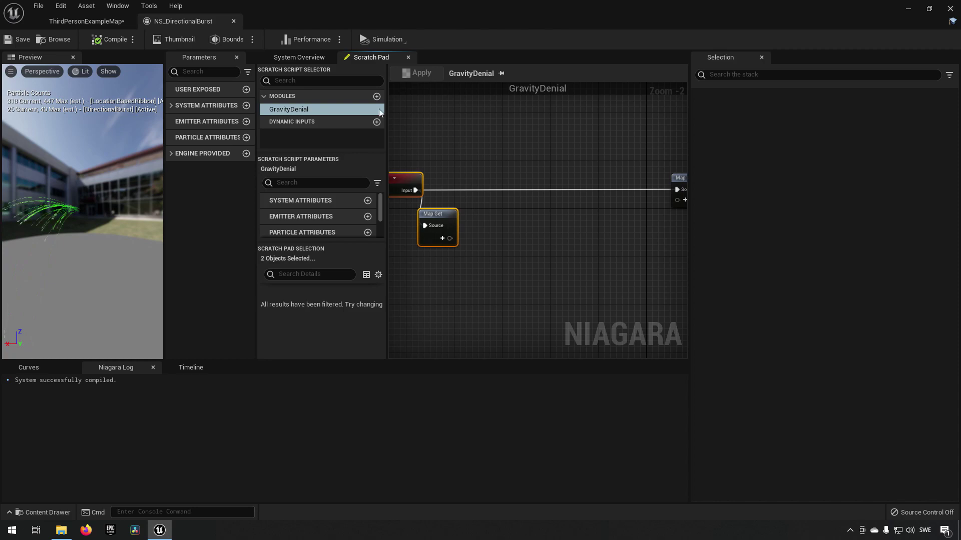
- Check Gravity Force's 0, 0, -980 values, then bring GravityDenial's Map Set and Output Module into view
{"action": "left_click", "coordinate": [298, 59]}
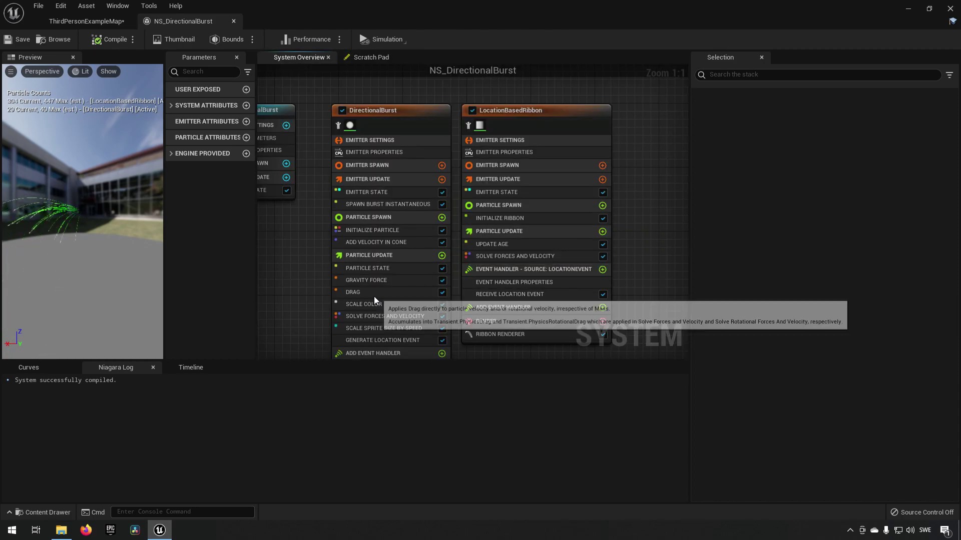
{"action": "left_click", "coordinate": [380, 281]}
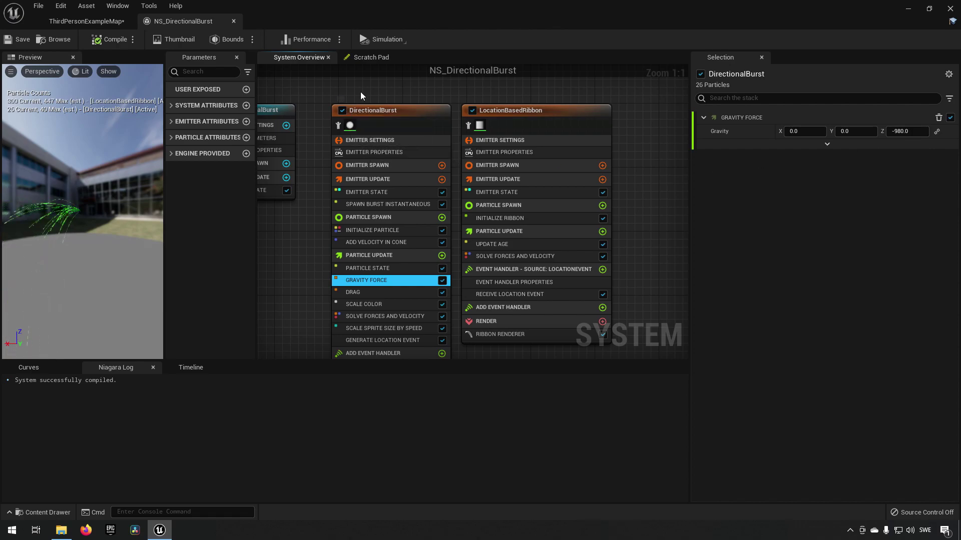
{"action": "left_click", "coordinate": [400, 58]}
{"action": "right_click_drag", "start_coordinate": [533, 240], "coordinate": [434, 250]}
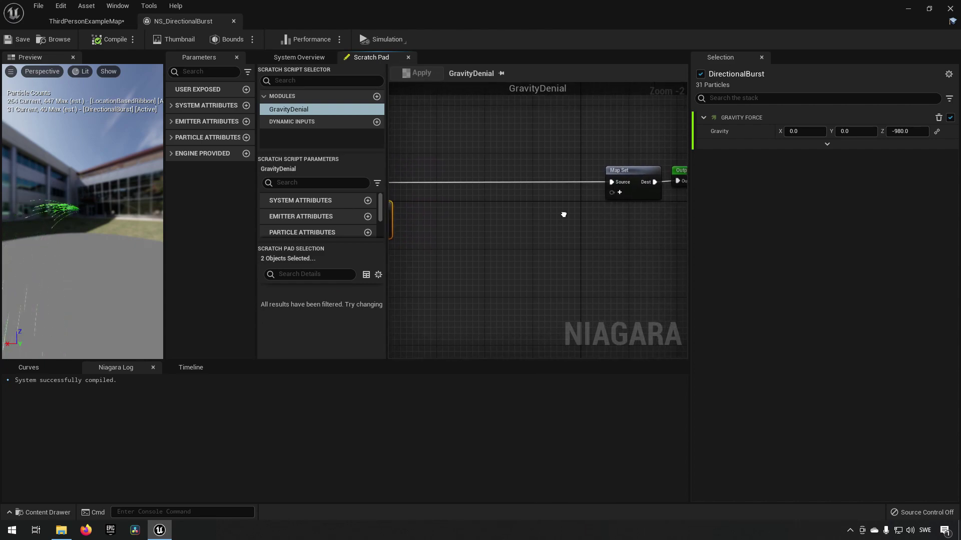
{"action": "right_click_drag", "start_coordinate": [528, 212], "coordinate": [503, 230]}
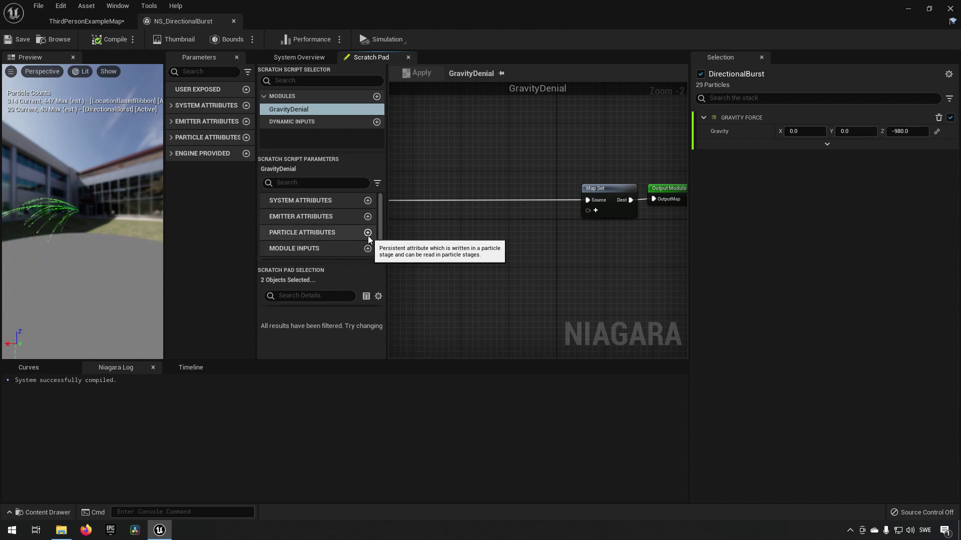
{"action": "left_click", "coordinate": [303, 57]}
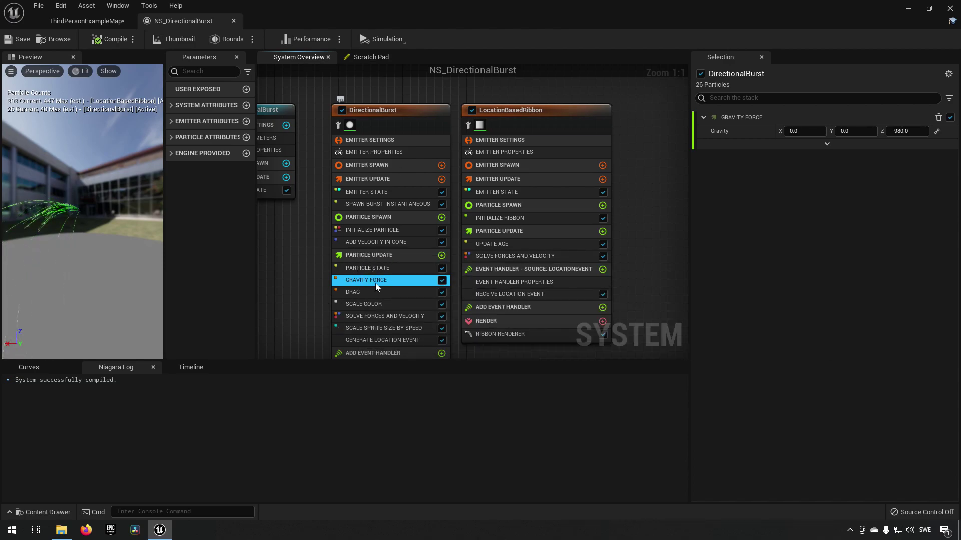
{"action": "left_click", "coordinate": [374, 57]}
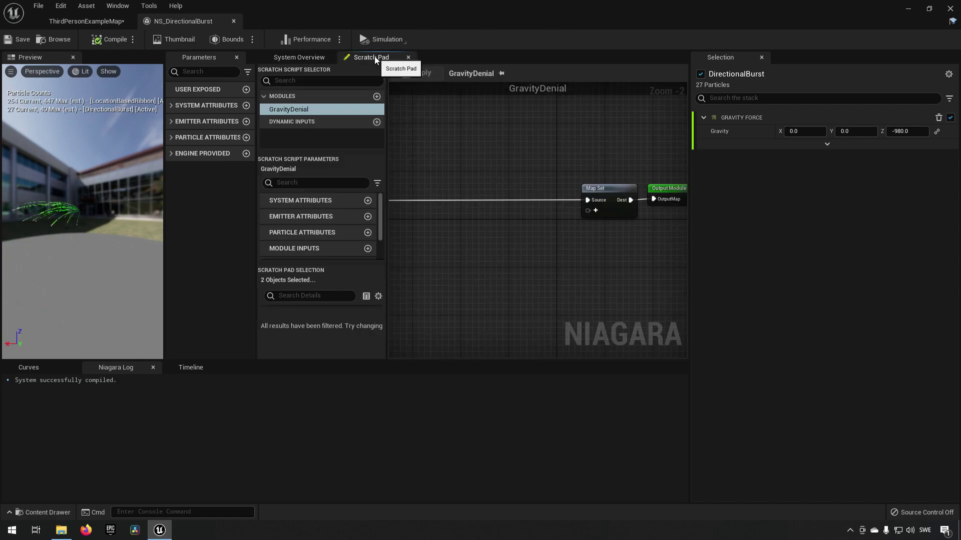
- Add a Vector particle attribute named CurrentGravity to the GravityDenial module
{"action": "left_click", "coordinate": [367, 232]}
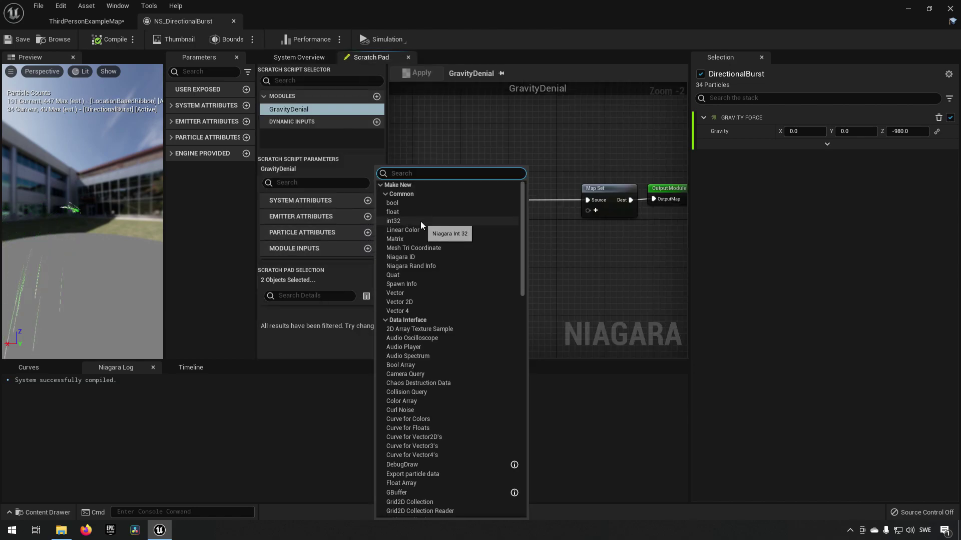
{"action": "left_click", "coordinate": [417, 293]}
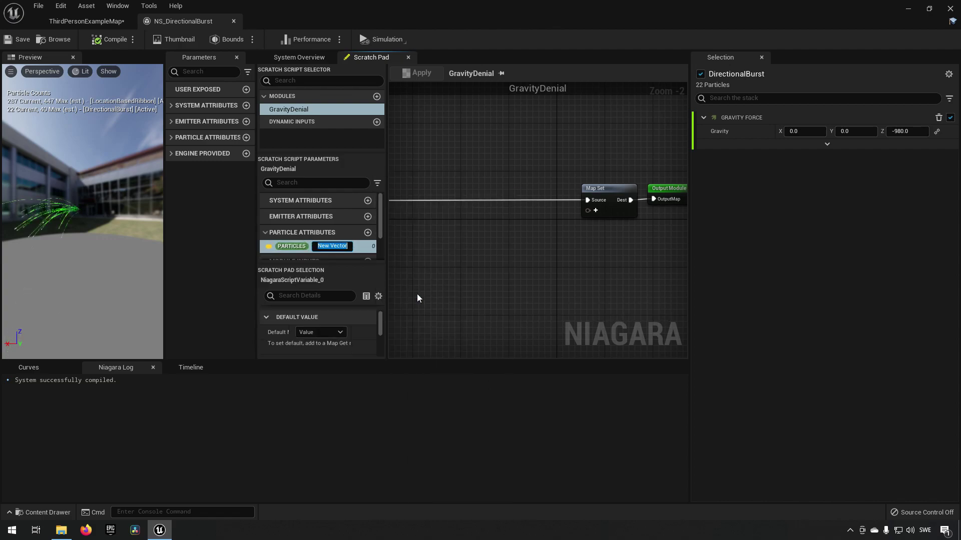
{"action": "type", "text": "C"}
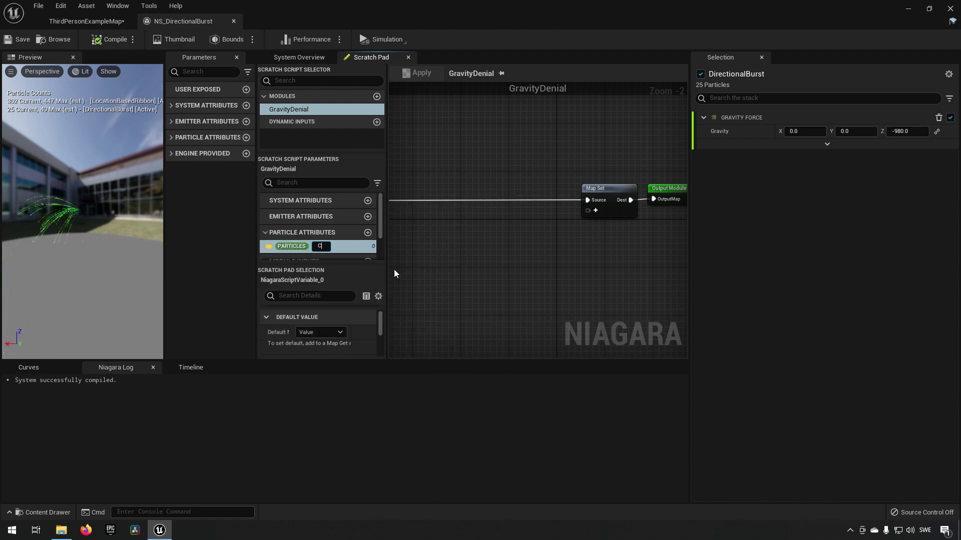
{"action": "type", "text": "urrentGravity"}
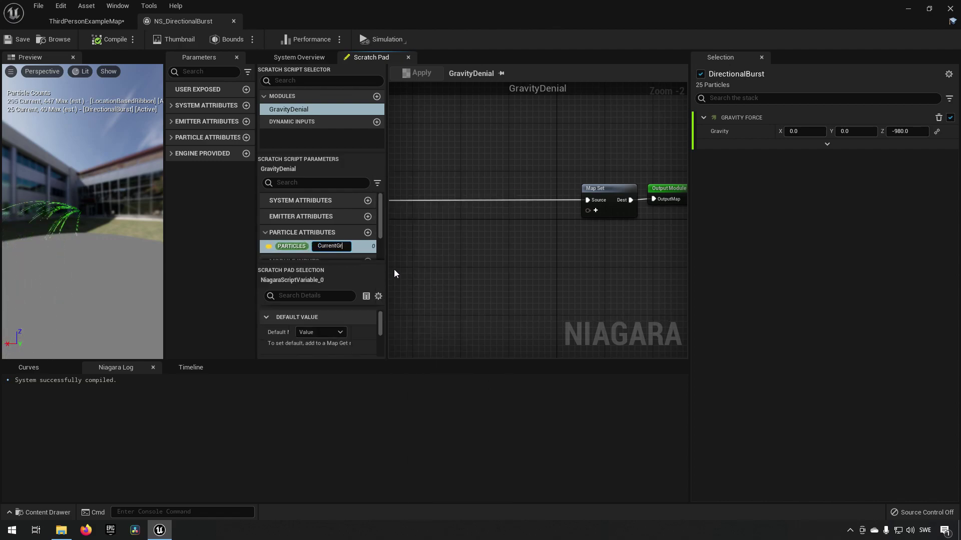
{"action": "key", "text": "Return"}
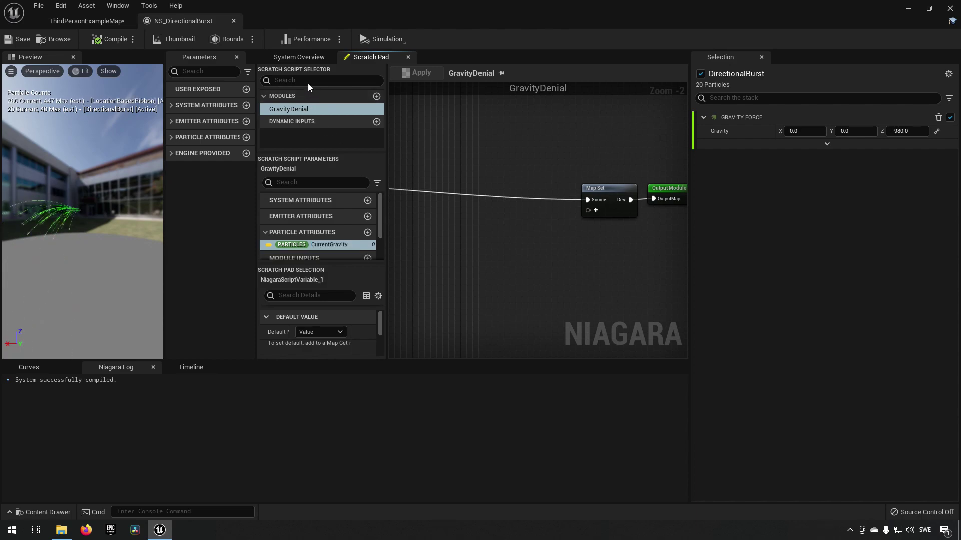
{"action": "left_click", "coordinate": [306, 58]}
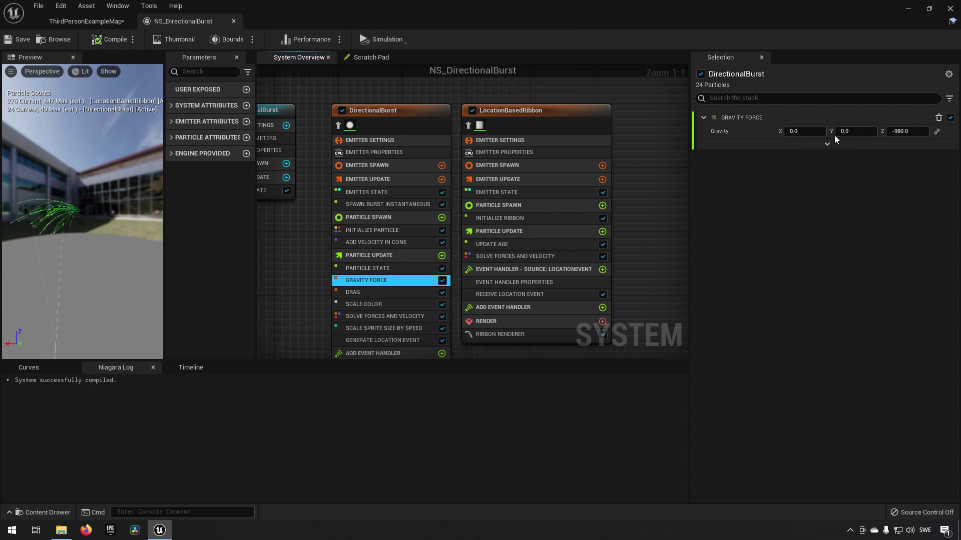
- Make the Map Set node write CurrentGravity, and move Map Set and Output Module aside
{"action": "left_click", "coordinate": [370, 57]}
{"action": "right_click_drag", "start_coordinate": [443, 222], "coordinate": [535, 217]}
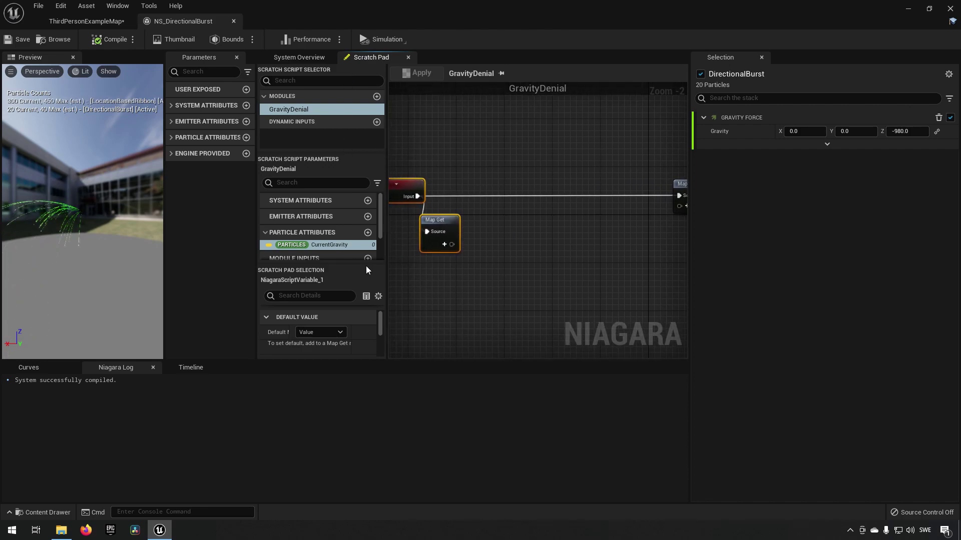
{"action": "right_click_drag", "start_coordinate": [472, 250], "coordinate": [349, 249]}
{"action": "left_click_drag", "start_coordinate": [329, 244], "coordinate": [579, 214]}
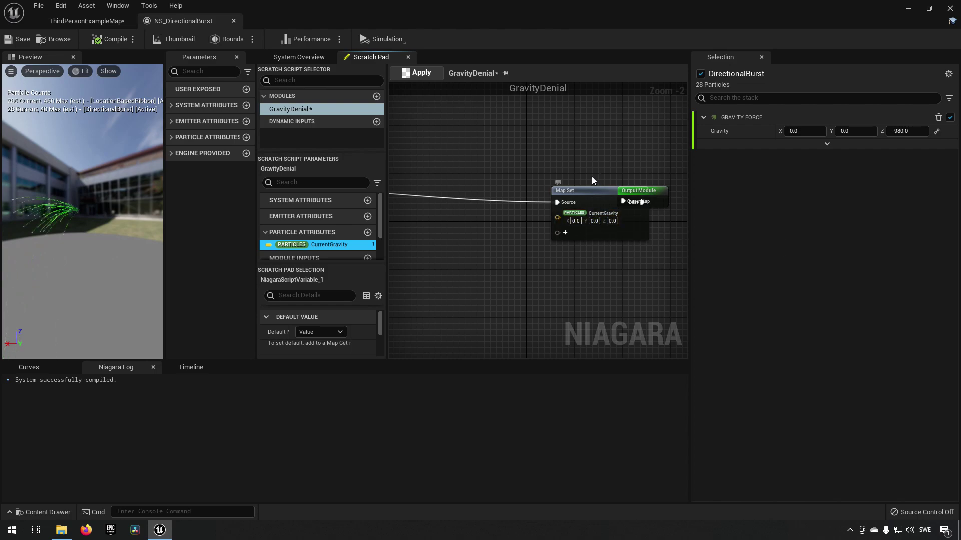
{"action": "left_click_drag", "start_coordinate": [659, 191], "coordinate": [605, 191]}
{"action": "left_click_drag", "start_coordinate": [491, 150], "coordinate": [664, 202]}
{"action": "right_click_drag", "start_coordinate": [513, 262], "coordinate": [619, 234]}
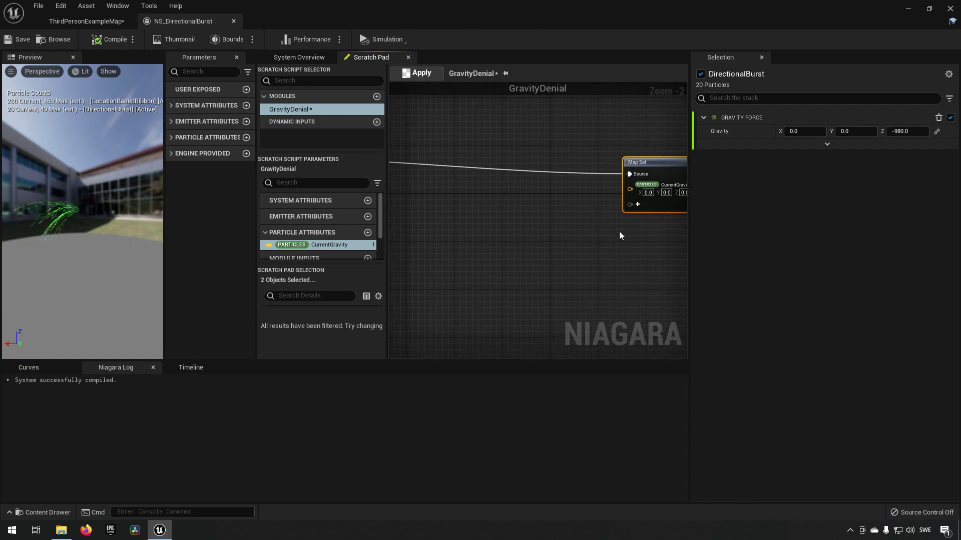
- Feed CurrentGravity from a new Make Vector node and shift InputMap and Map Get left
{"action": "left_click_drag", "start_coordinate": [639, 190], "coordinate": [594, 214]}
{"action": "type", "text": "make"}
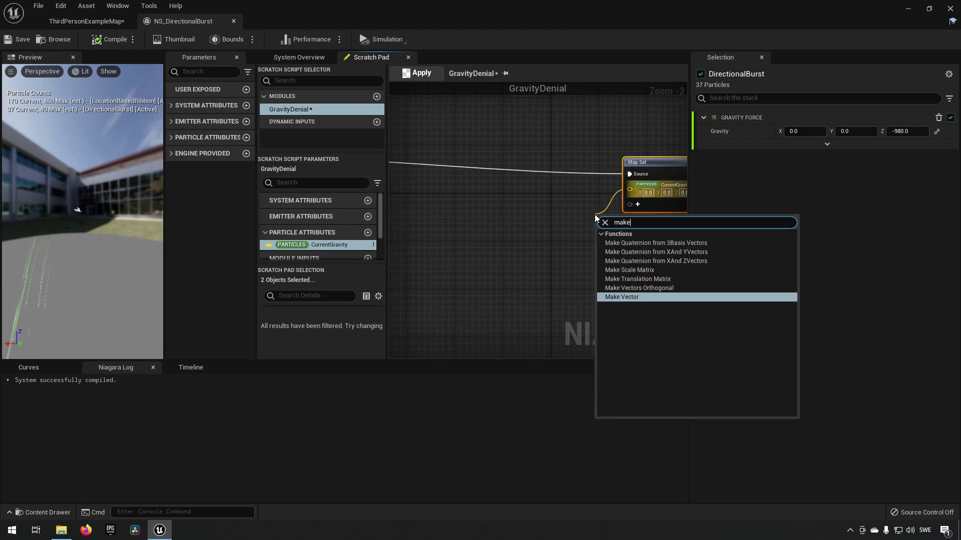
{"action": "left_click", "coordinate": [625, 297]}
{"action": "left_click_drag", "start_coordinate": [662, 216], "coordinate": [584, 194]}
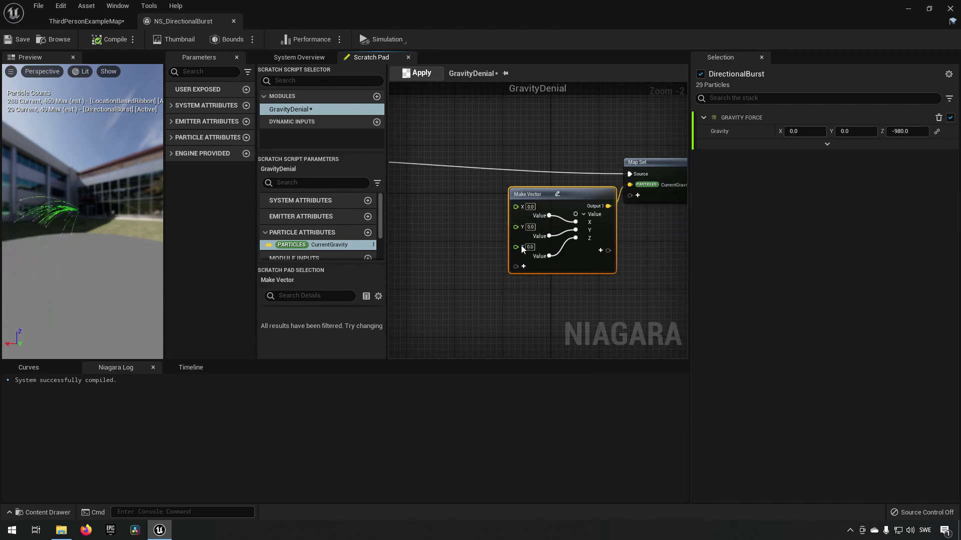
{"action": "right_click_drag", "start_coordinate": [432, 205], "coordinate": [640, 207]}
{"action": "left_click_drag", "start_coordinate": [460, 152], "coordinate": [570, 266]}
{"action": "left_click_drag", "start_coordinate": [536, 204], "coordinate": [435, 197]}
{"action": "right_click_drag", "start_coordinate": [547, 230], "coordinate": [496, 217]}
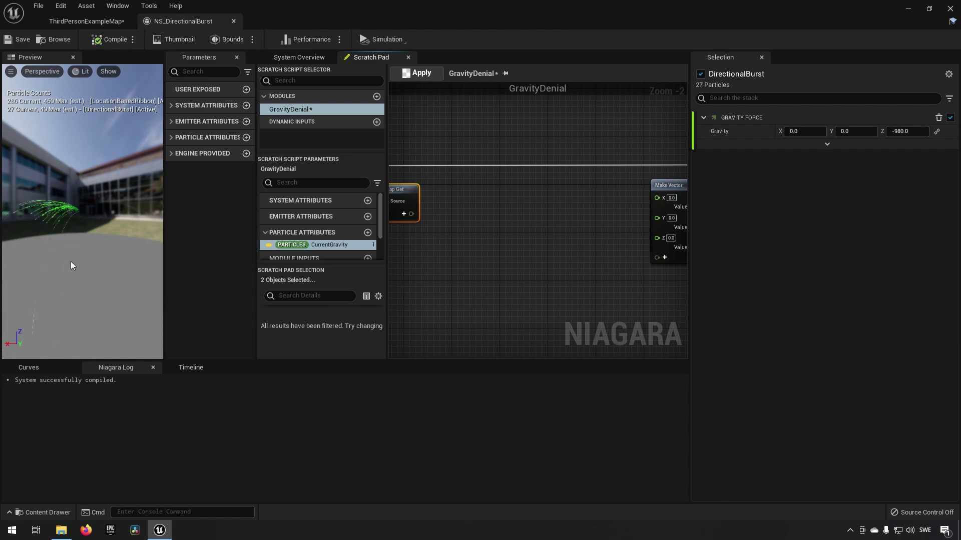
{"action": "right_click_drag", "start_coordinate": [434, 239], "coordinate": [465, 244]}
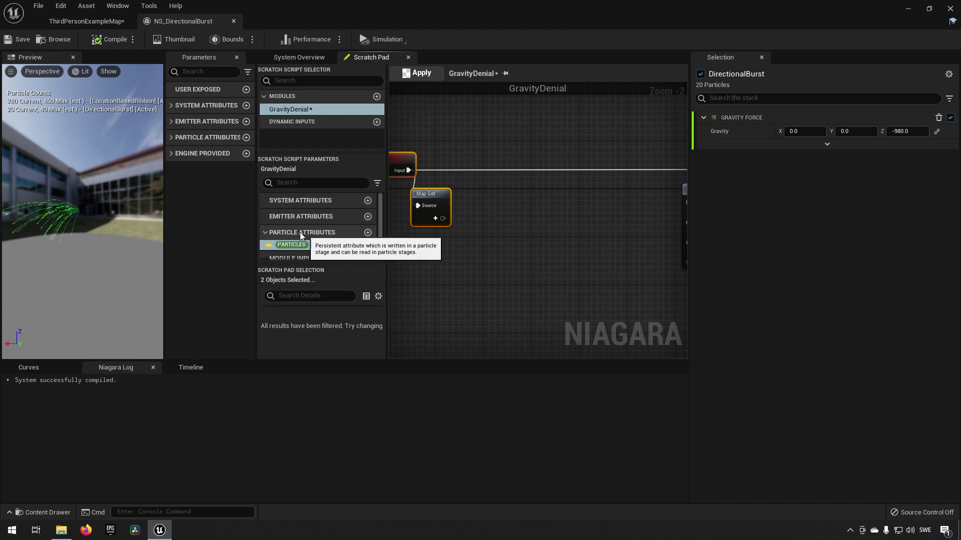
- Add the NormalizedAge particle attribute to GravityDenial's Map Get node
{"action": "left_click", "coordinate": [367, 234]}
{"action": "type", "text": "age"}
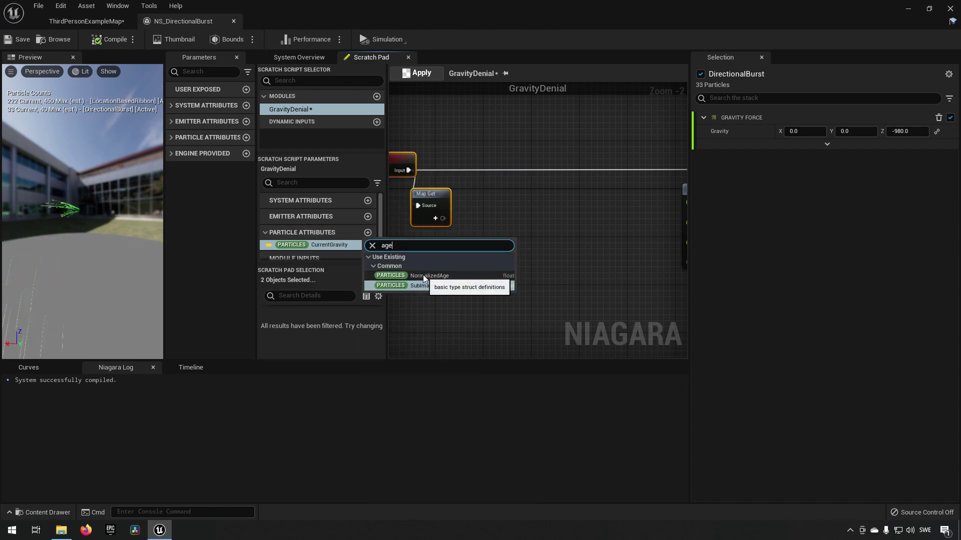
{"action": "left_click", "coordinate": [423, 276]}
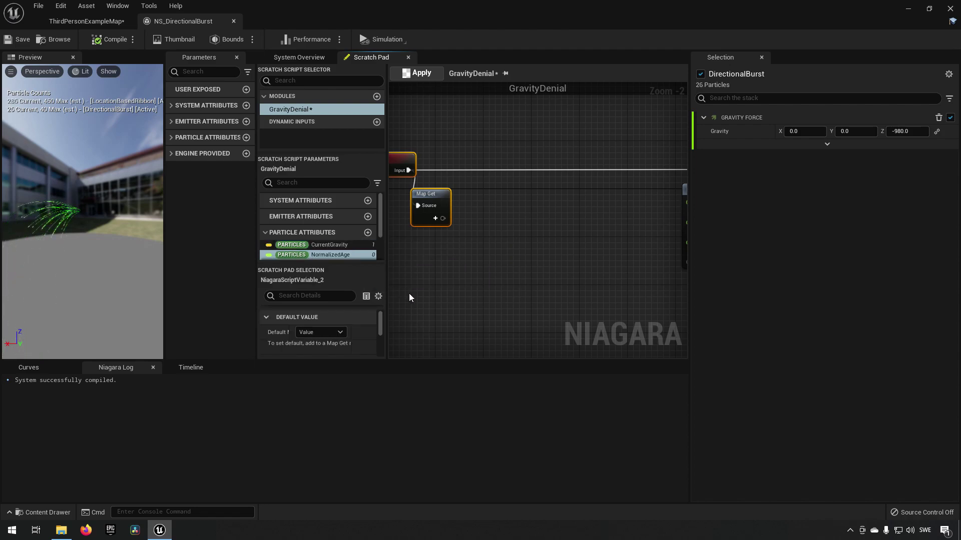
{"action": "scroll", "coordinate": [339, 240], "scroll_direction": "down", "scroll_amount": 2}
{"action": "left_click_drag", "start_coordinate": [316, 223], "coordinate": [428, 218]}
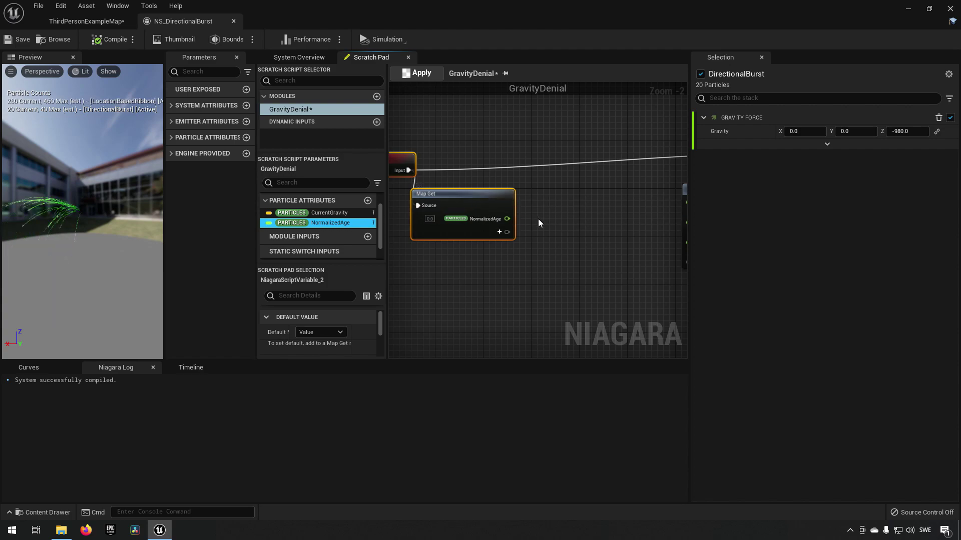
- Select the InputMap and Map Get nodes and move them further left
{"action": "right_click_drag", "start_coordinate": [526, 251], "coordinate": [481, 260]}
{"action": "right_click_drag", "start_coordinate": [436, 196], "coordinate": [489, 188]}
{"action": "left_click_drag", "start_coordinate": [560, 279], "coordinate": [409, 189]}
{"action": "left_click_drag", "start_coordinate": [584, 292], "coordinate": [401, 189]}
{"action": "left_click_drag", "start_coordinate": [575, 266], "coordinate": [416, 187]}
{"action": "left_click_drag", "start_coordinate": [569, 263], "coordinate": [429, 187]}
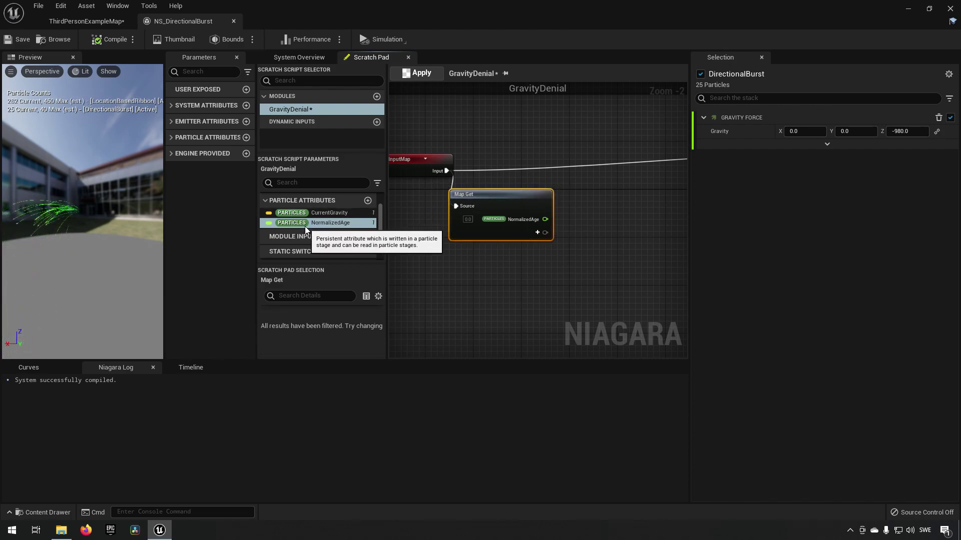
{"action": "right_click_drag", "start_coordinate": [628, 274], "coordinate": [545, 264]}
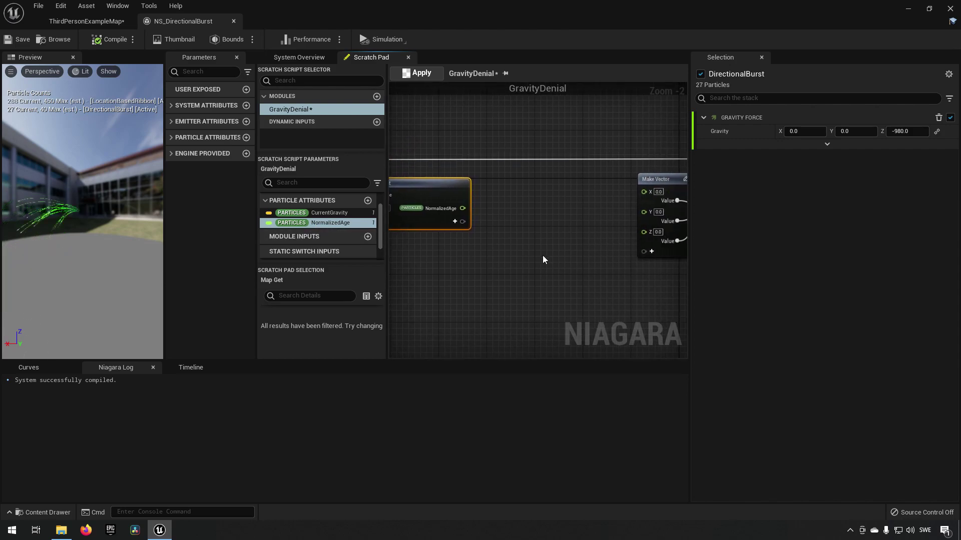
{"action": "right_click_drag", "start_coordinate": [497, 221], "coordinate": [576, 250]}
{"action": "left_click_drag", "start_coordinate": [502, 197], "coordinate": [415, 195]}
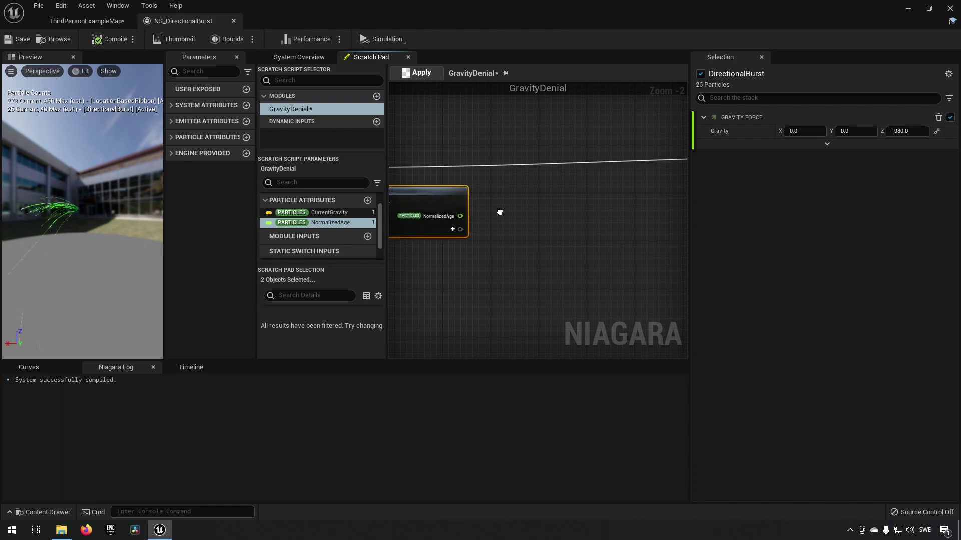
{"action": "right_click_drag", "start_coordinate": [490, 226], "coordinate": [518, 228]}
- Add a Subtract node and wire NormalizedAge into its A input
{"action": "left_click_drag", "start_coordinate": [487, 218], "coordinate": [529, 221]}
{"action": "type", "text": "multiply"}
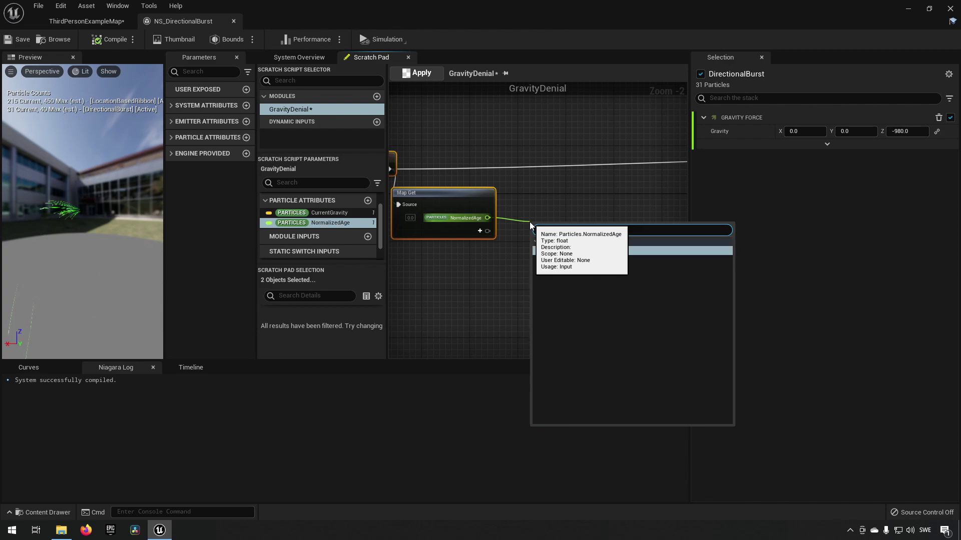
{"action": "key", "text": "Return"}
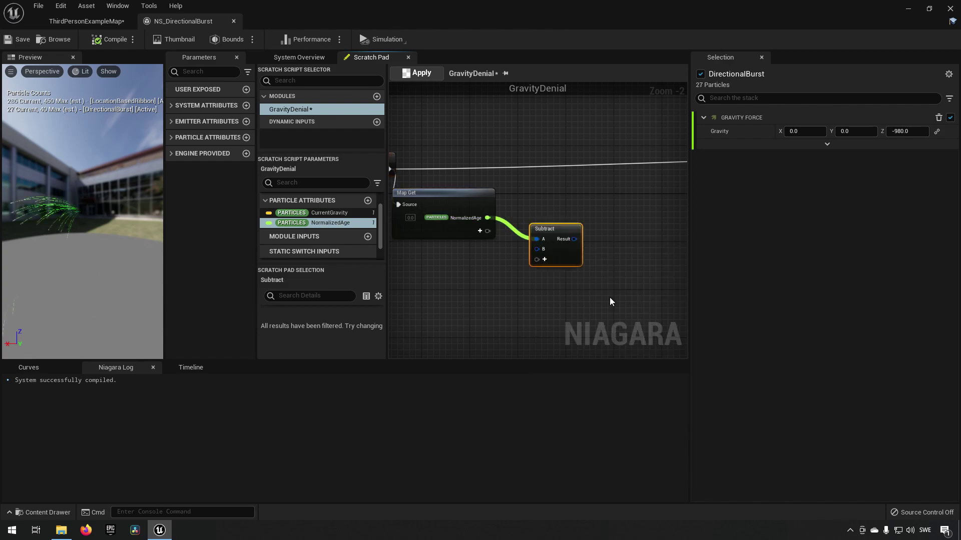
{"action": "left_click", "coordinate": [538, 250]}
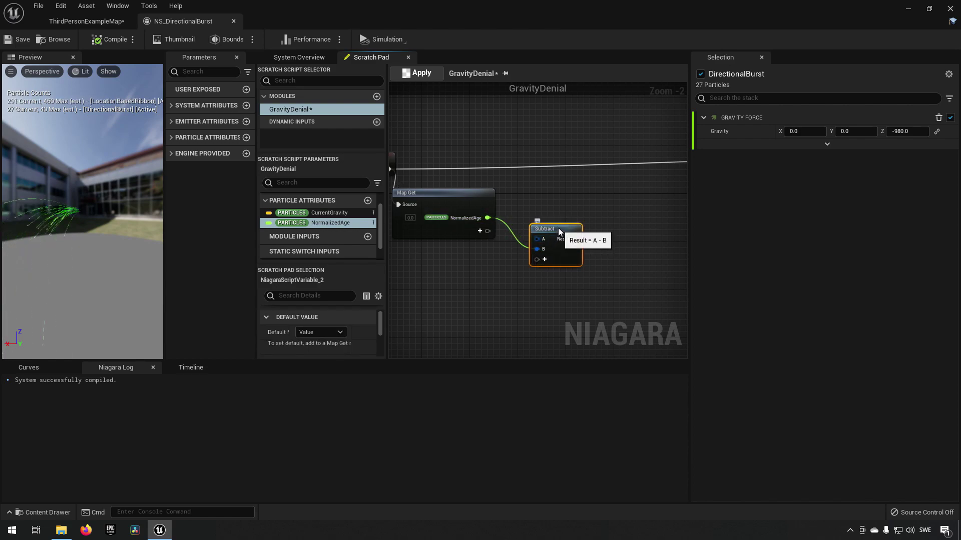
{"action": "left_click_drag", "start_coordinate": [558, 226], "coordinate": [564, 214]}
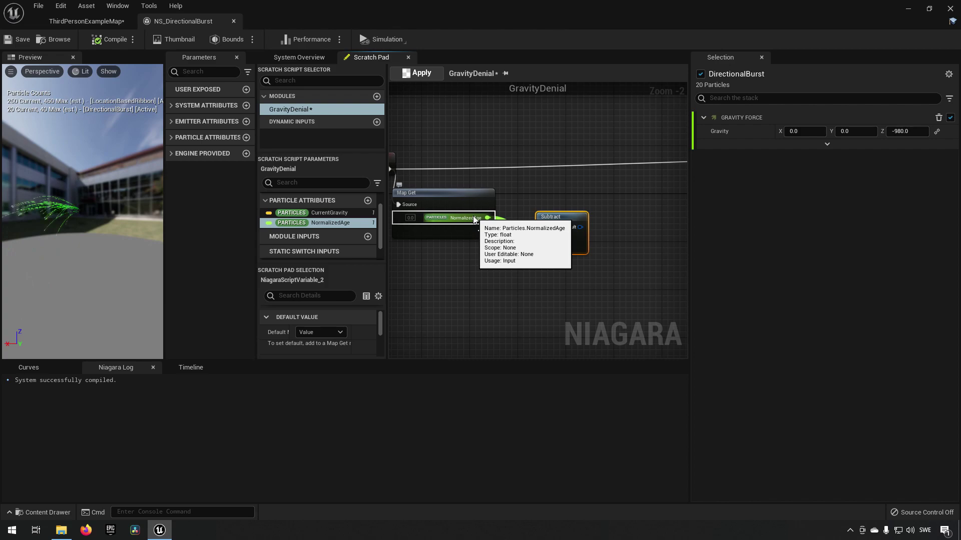
{"action": "left_click_drag", "start_coordinate": [475, 219], "coordinate": [546, 228]}
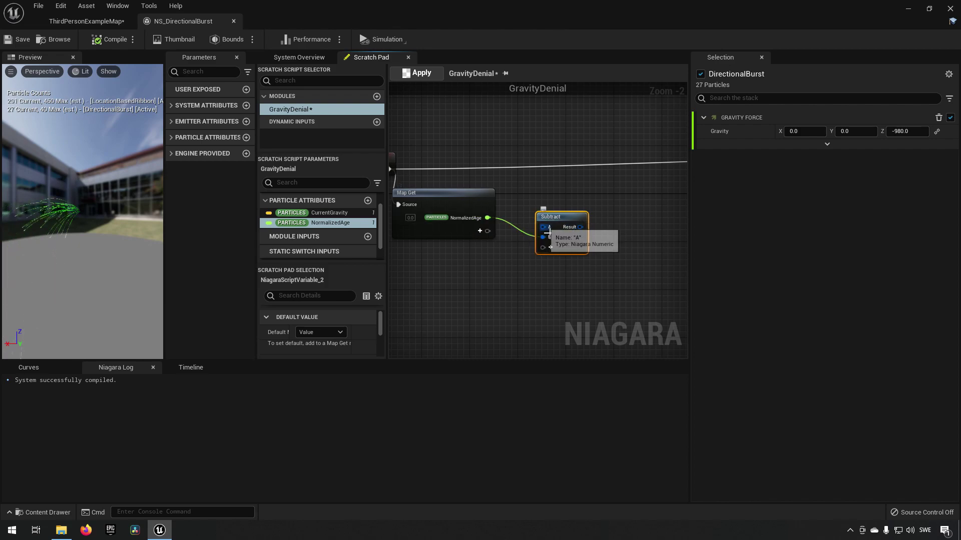
- Convert Subtract's A input to a float and set it to 1.0
{"action": "right_click", "coordinate": [552, 233]}
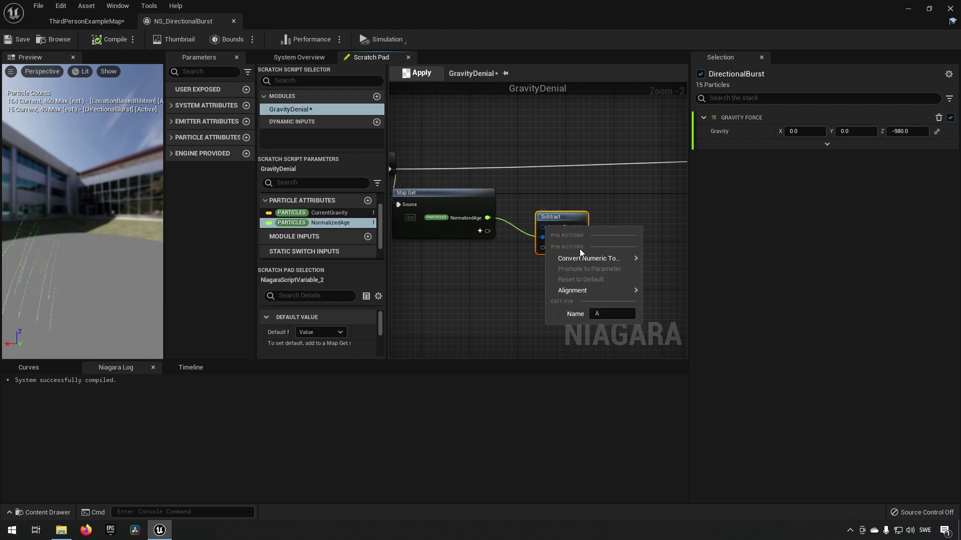
{"action": "mouse_move", "coordinate": [611, 259]}
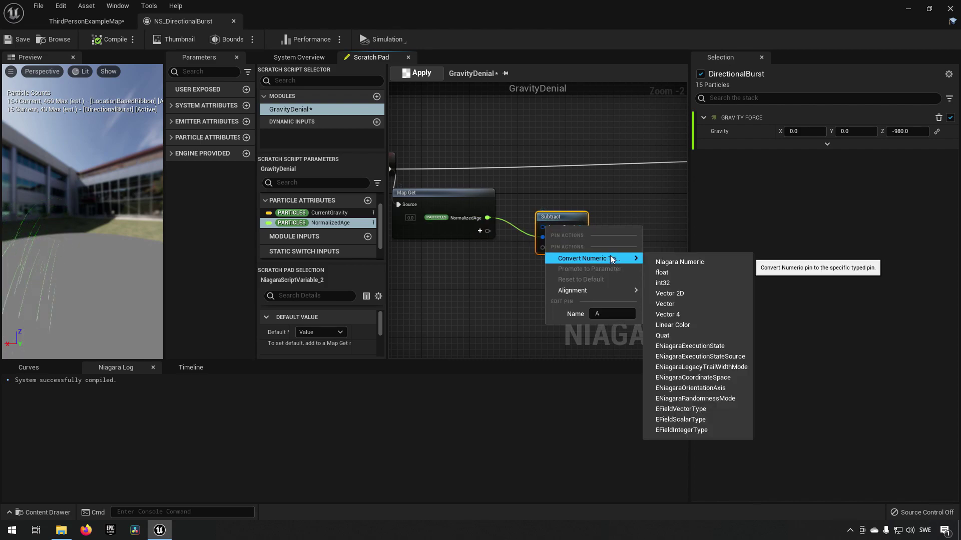
{"action": "left_click", "coordinate": [681, 275]}
{"action": "type", "text": "1"}
{"action": "key", "text": "Return"}
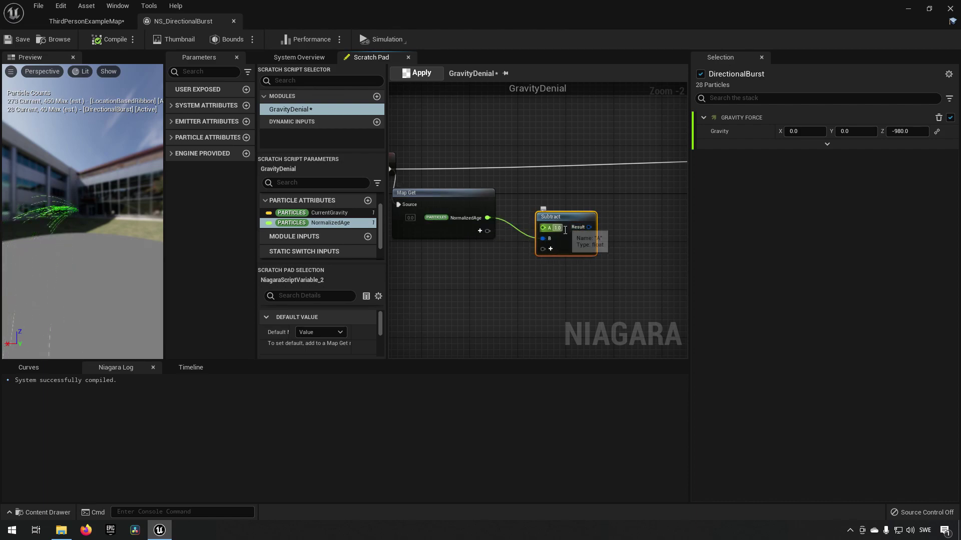
{"action": "right_click_drag", "start_coordinate": [607, 272], "coordinate": [536, 271]}
{"action": "mouse_move", "coordinate": [513, 227]}
{"action": "left_mouse_down"}
{"action": "mouse_move", "coordinate": [502, 215]}
{"action": "mouse_move", "coordinate": [533, 224]}
{"action": "left_mouse_up"}
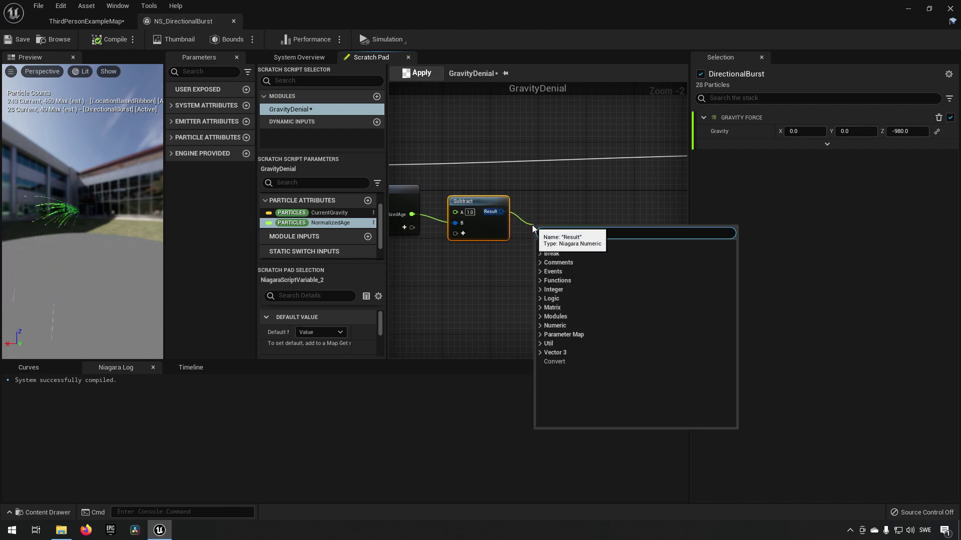
- Add a Multiply node after Subtract with its B input converted to float -980.0
{"action": "type", "text": "multiply"}
{"action": "key", "text": "Return"}
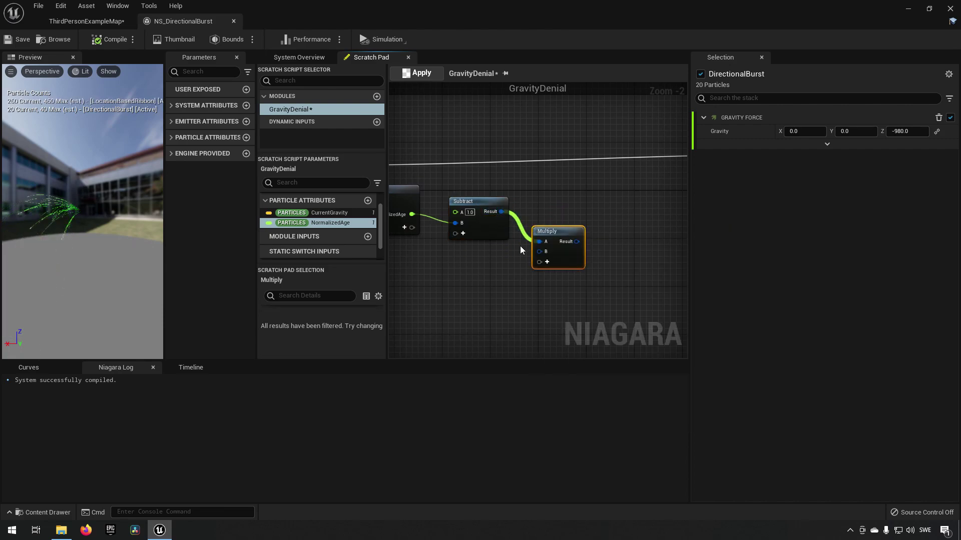
{"action": "right_click", "coordinate": [540, 251]}
{"action": "mouse_move", "coordinate": [590, 285]}
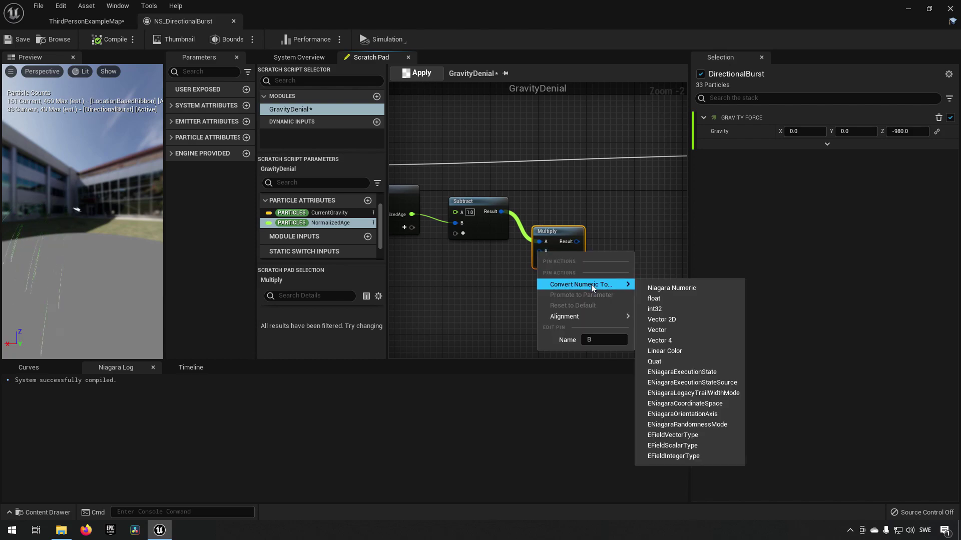
{"action": "left_click", "coordinate": [683, 302]}
{"action": "left_click", "coordinate": [554, 252]}
{"action": "type", "text": "-980"}
{"action": "key", "text": "Return"}
- Wire NormalizedAge into Subtract's B and Multiply's result into Make Vector Z, then apply
{"action": "right_click_drag", "start_coordinate": [442, 270], "coordinate": [487, 278]}
{"action": "left_click_drag", "start_coordinate": [474, 205], "coordinate": [657, 304]}
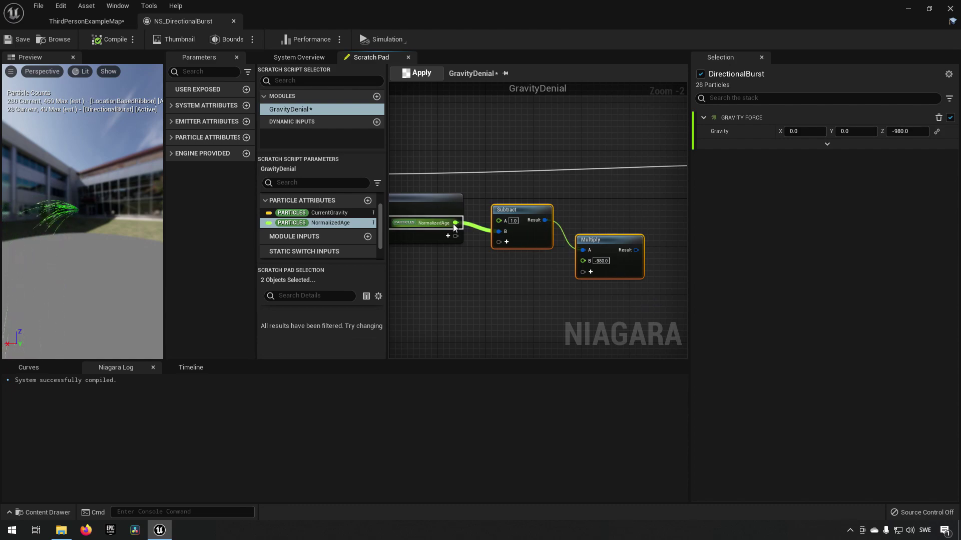
{"action": "left_click_drag", "start_coordinate": [443, 225], "coordinate": [499, 231]}
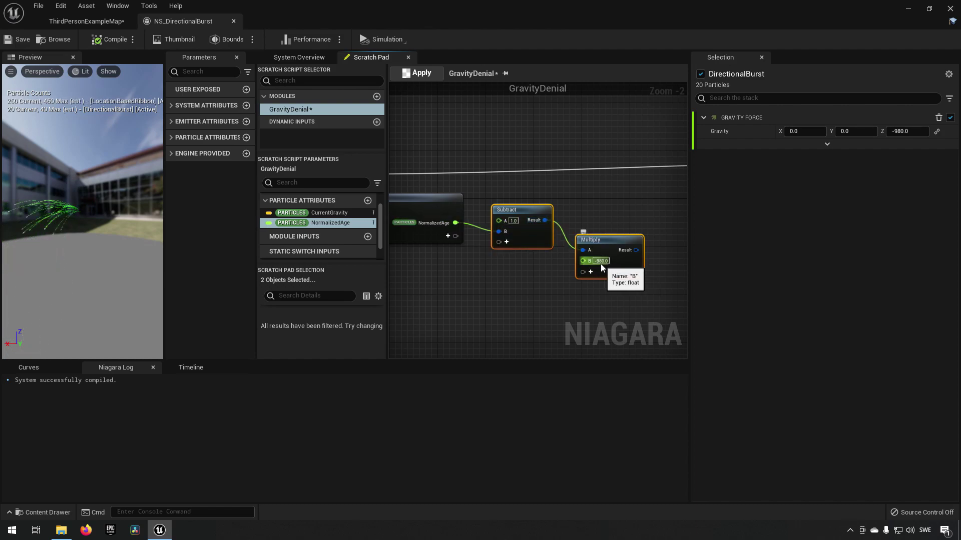
{"action": "right_click_drag", "start_coordinate": [621, 302], "coordinate": [507, 295]}
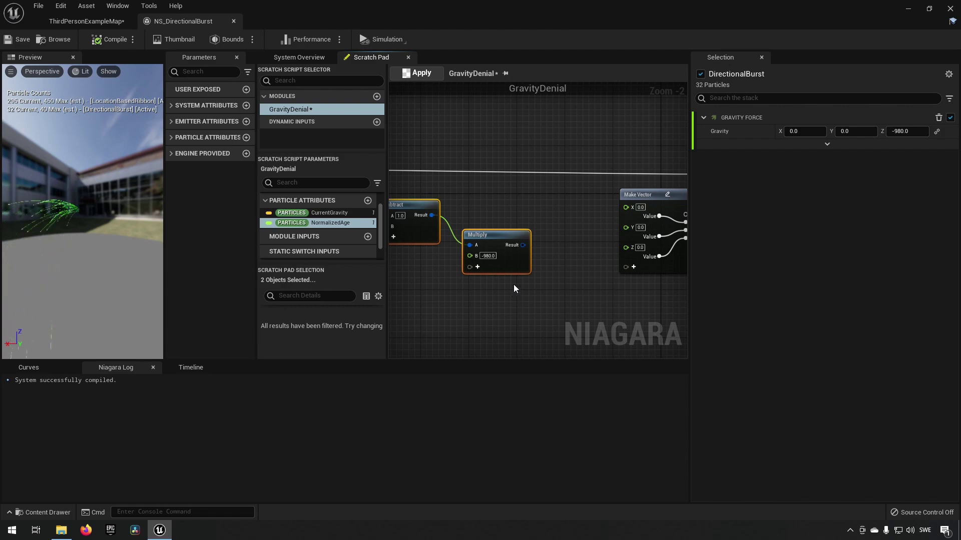
{"action": "left_click_drag", "start_coordinate": [522, 245], "coordinate": [643, 255]}
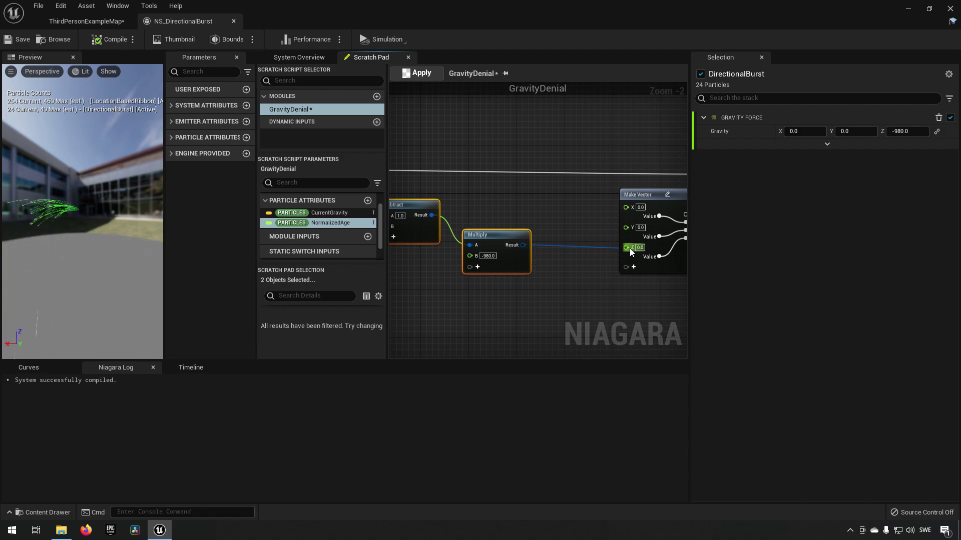
{"action": "left_click", "coordinate": [426, 74]}
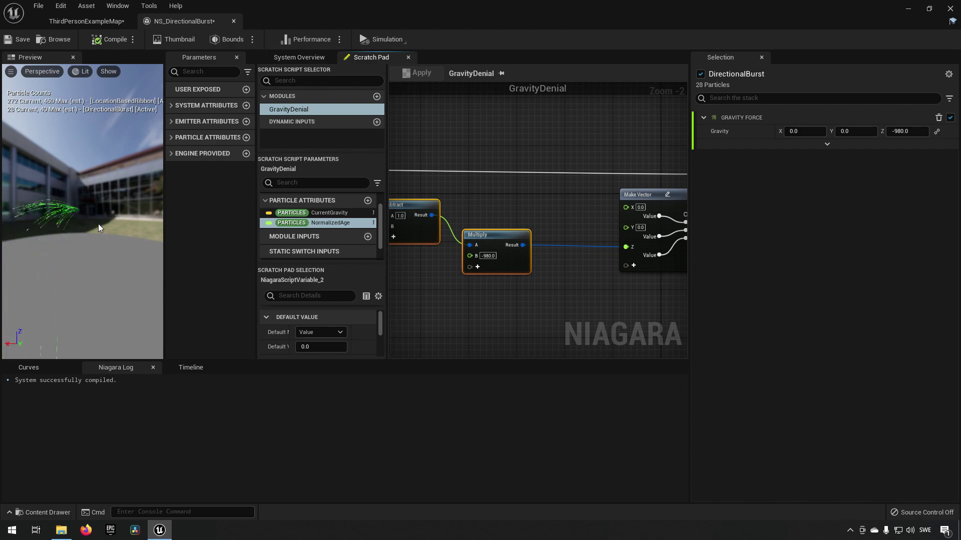
- Add the Gravity Denial module to DirectionalBurst's Particle Update and expand Particle Attributes
{"action": "left_click", "coordinate": [297, 58]}
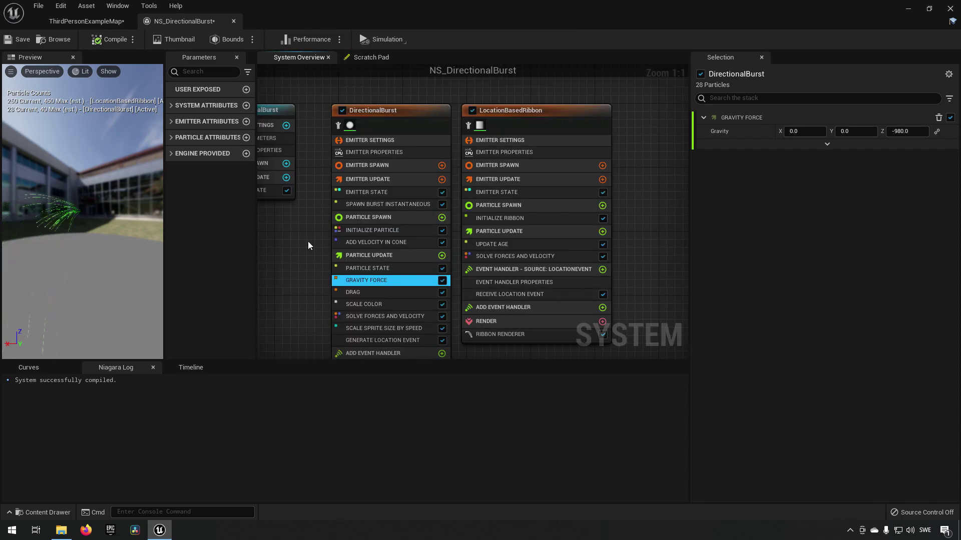
{"action": "left_click", "coordinate": [442, 256]}
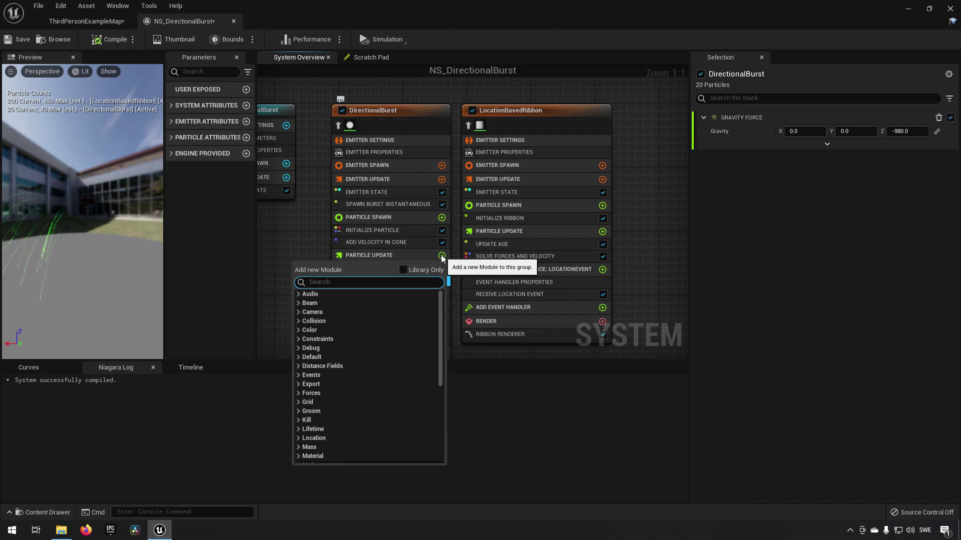
{"action": "type", "text": "grav"}
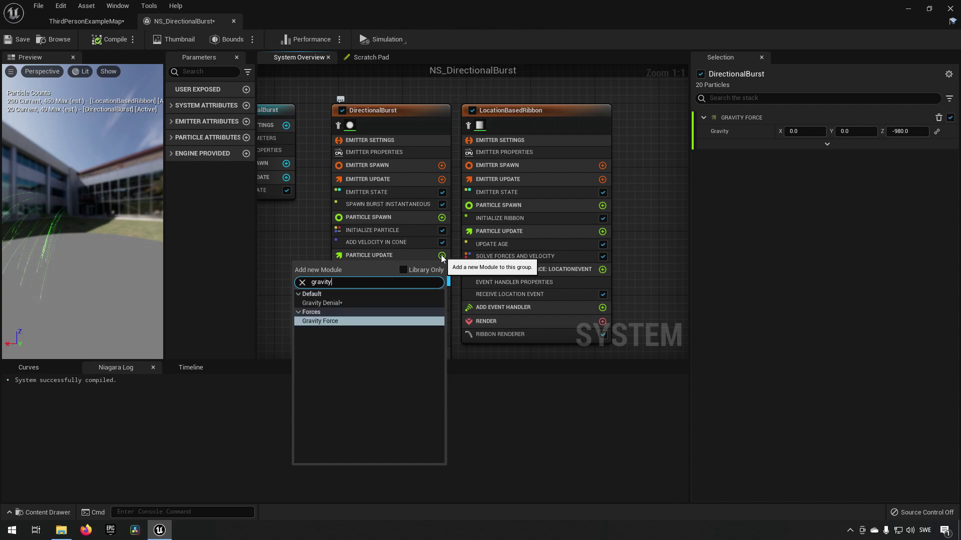
{"action": "type", "text": "ity"}
{"action": "left_click", "coordinate": [339, 303]}
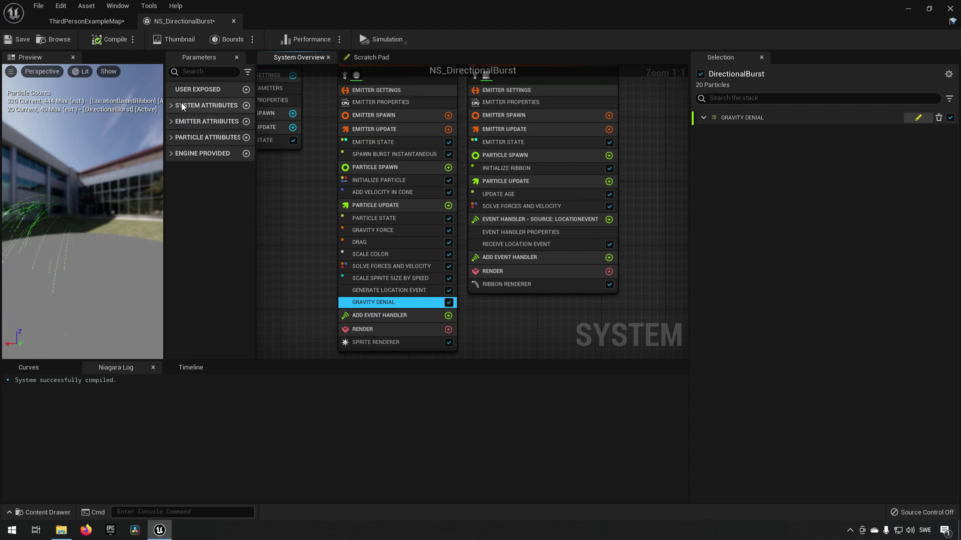
{"action": "left_click", "coordinate": [170, 137]}
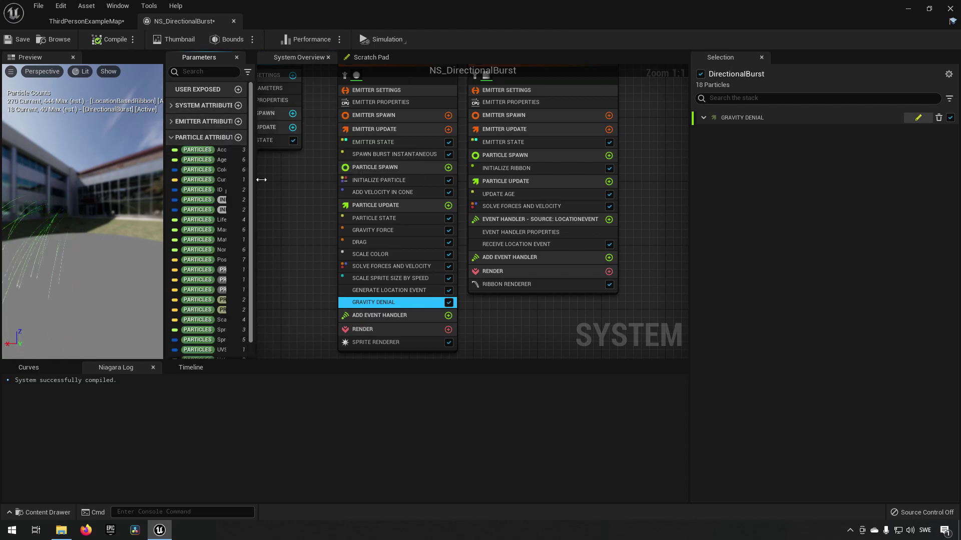
{"action": "left_click_drag", "start_coordinate": [262, 179], "coordinate": [320, 180]}
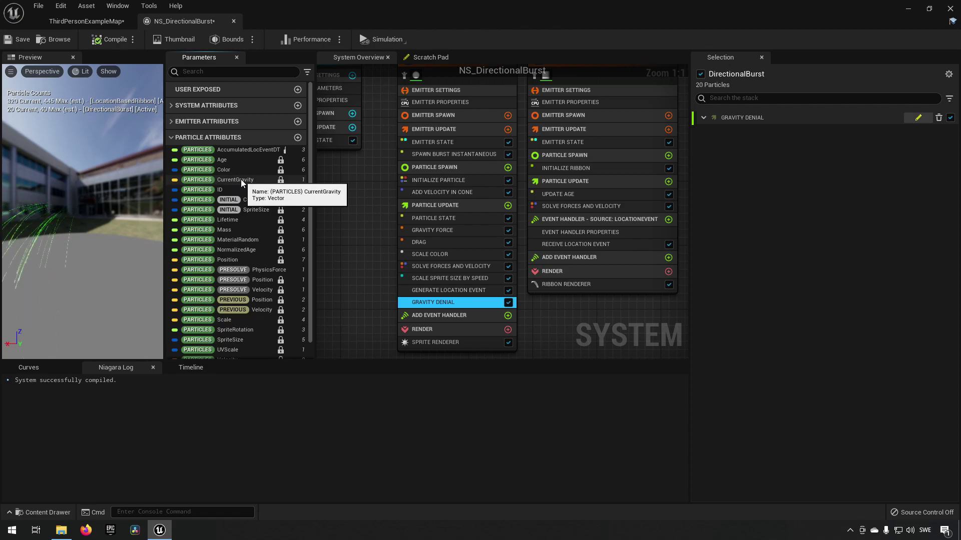
{"action": "left_click", "coordinate": [426, 228]}
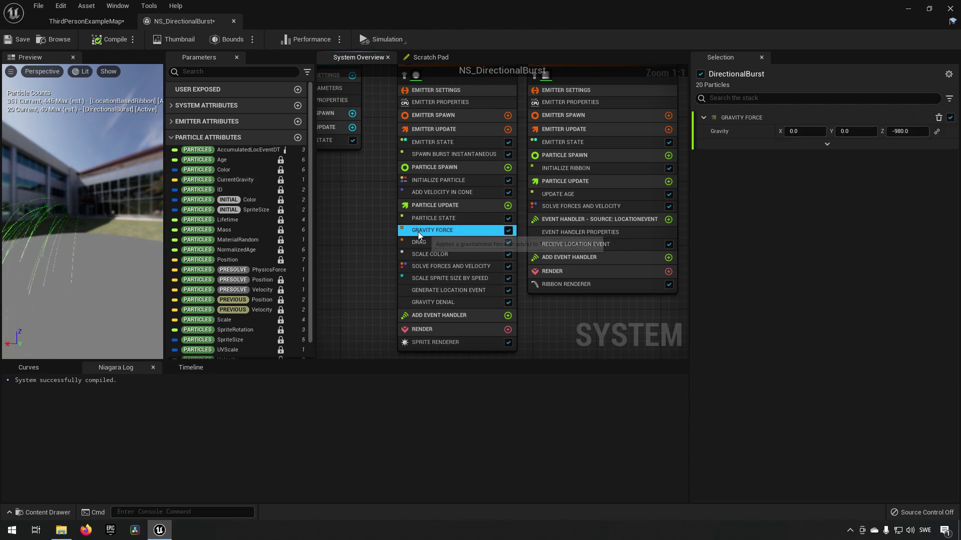
- Bind Gravity Force's gravity to CurrentGravity and move Gravity Denial above Gravity Force
{"action": "left_click_drag", "start_coordinate": [233, 179], "coordinate": [803, 131]}
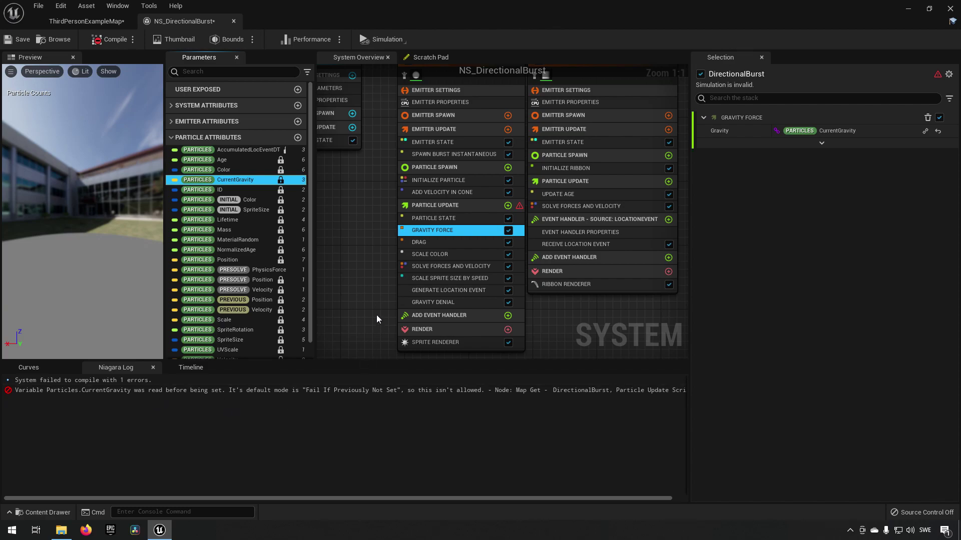
{"action": "left_click", "coordinate": [466, 220]}
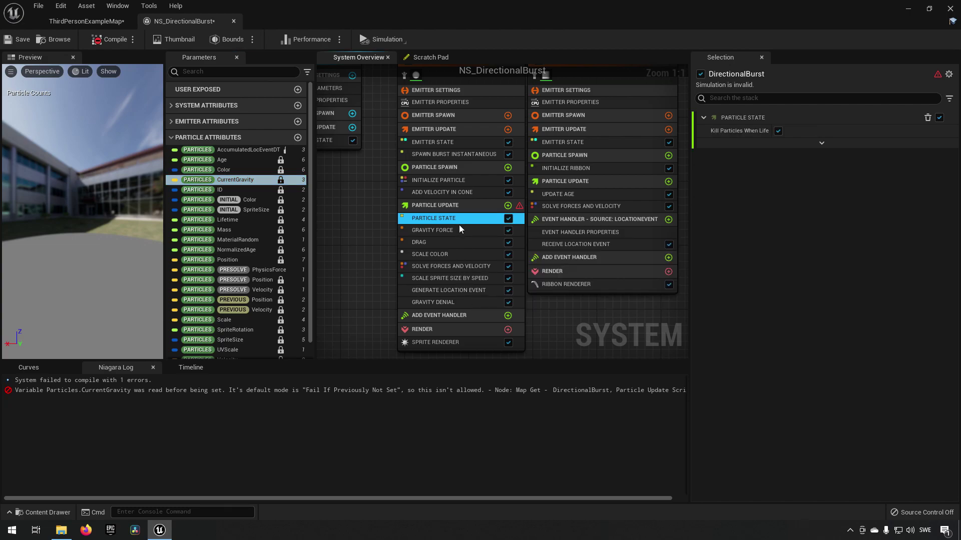
{"action": "left_click", "coordinate": [453, 231]}
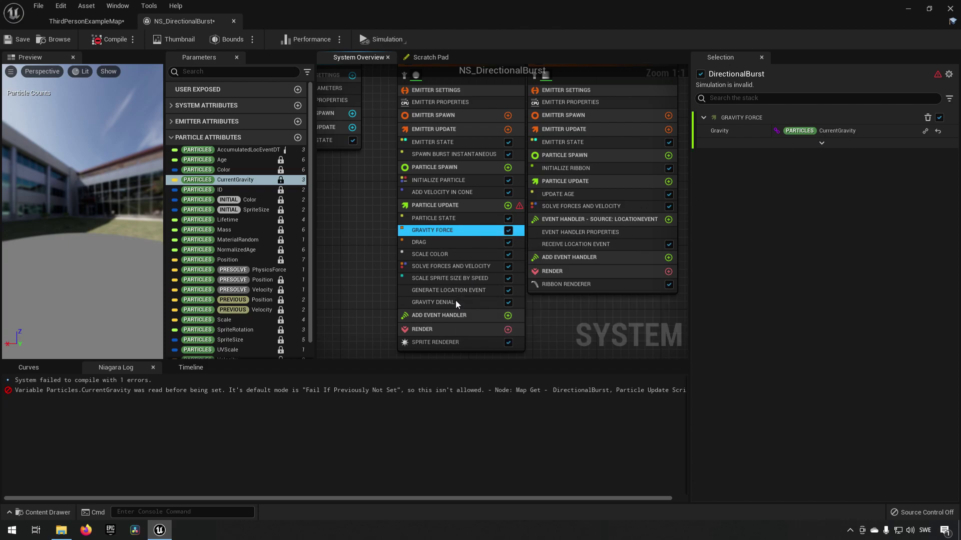
{"action": "left_click", "coordinate": [432, 302]}
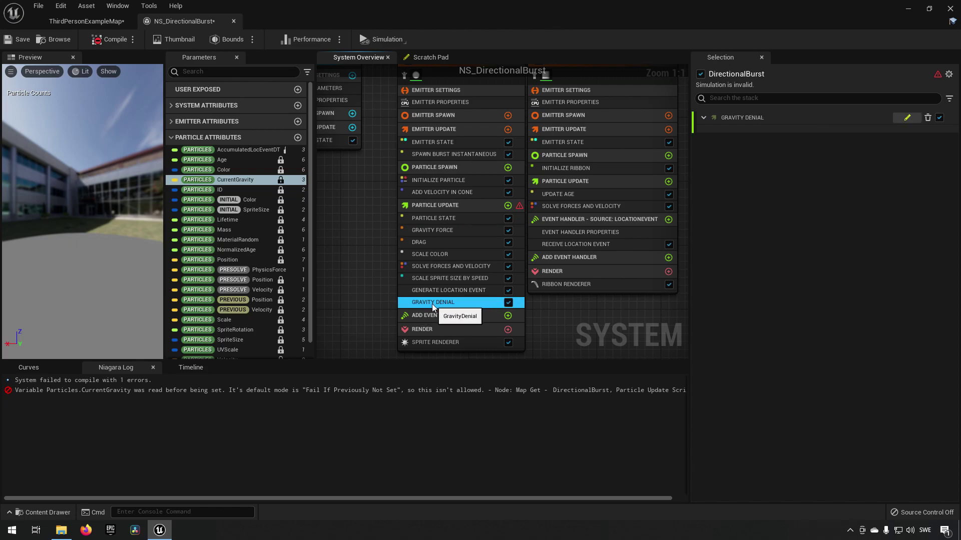
{"action": "left_click_drag", "start_coordinate": [431, 304], "coordinate": [444, 226]}
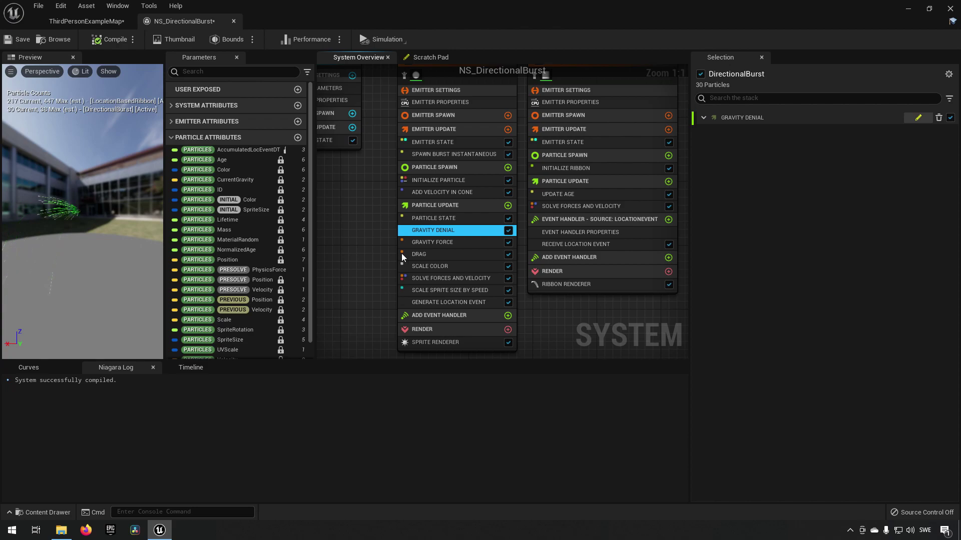
{"action": "left_click", "coordinate": [437, 243]}
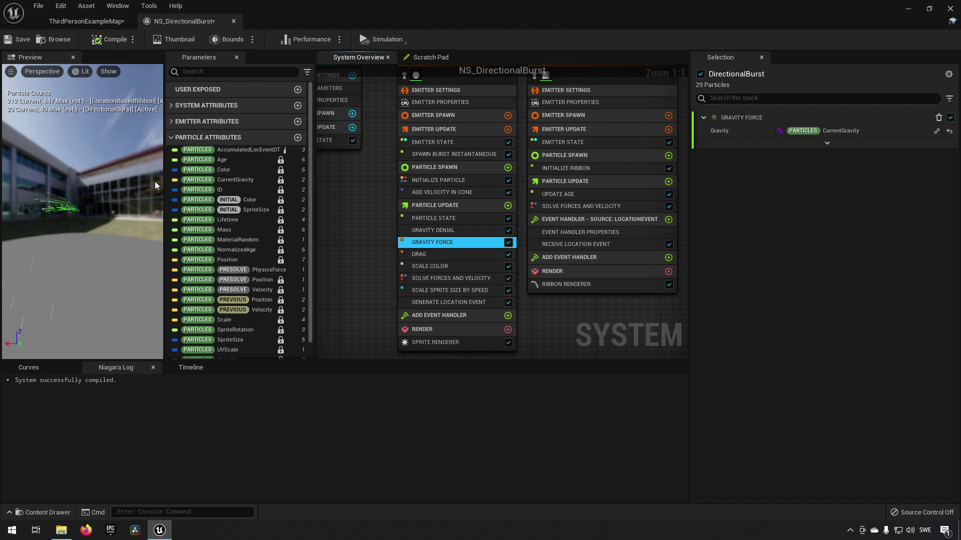
- Save NS_DirectionalBurst and inspect the Subtract and Multiply nodes in the GravityDenial graph
{"action": "left_click", "coordinate": [15, 40]}
{"action": "left_click", "coordinate": [423, 57]}
{"action": "right_click_drag", "start_coordinate": [502, 283], "coordinate": [544, 286]}
{"action": "left_click_drag", "start_coordinate": [458, 185], "coordinate": [531, 266]}
{"action": "left_click_drag", "start_coordinate": [545, 219], "coordinate": [628, 291]}
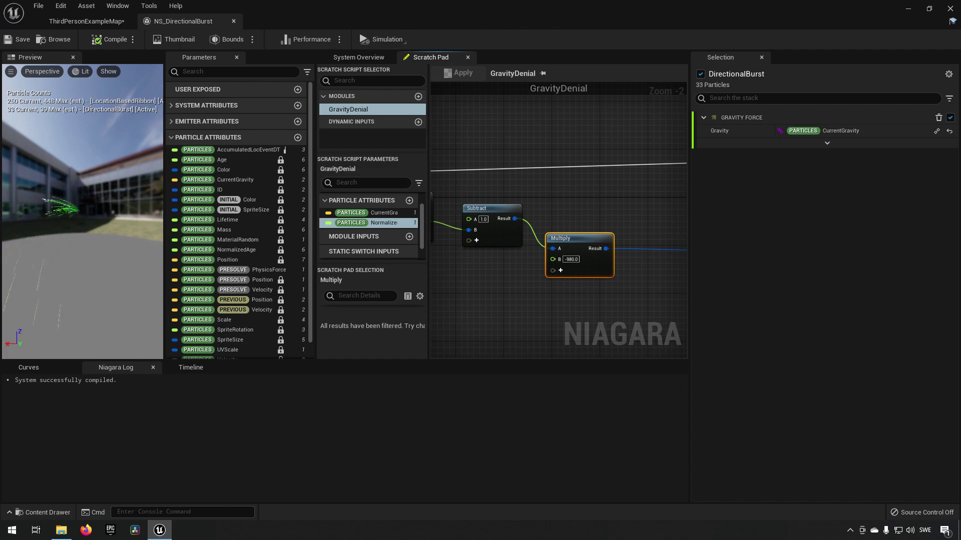
- Change the Subtract node's A value from 1.0 to 0.5
{"action": "right_click_drag", "start_coordinate": [434, 200], "coordinate": [553, 205]}
{"action": "left_click_drag", "start_coordinate": [438, 198], "coordinate": [553, 253]}
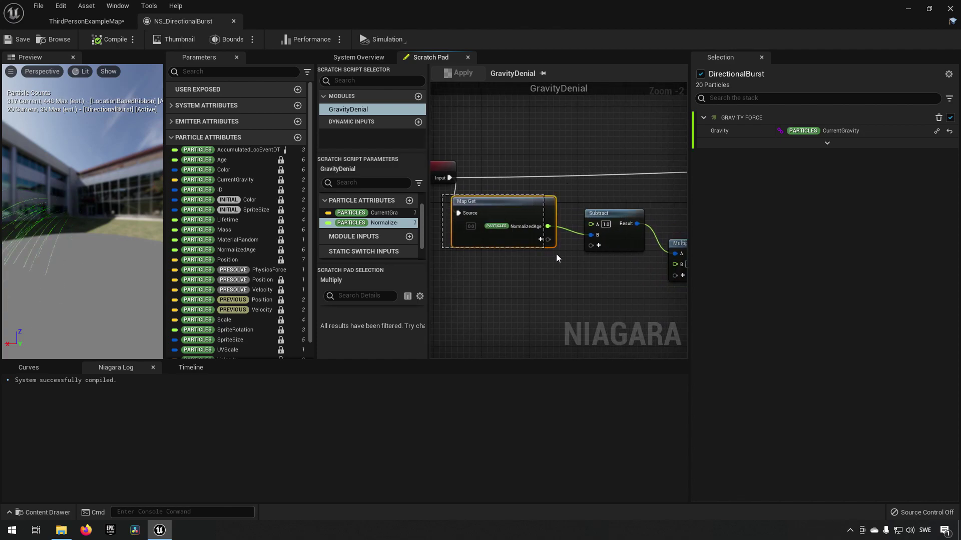
{"action": "right_click_drag", "start_coordinate": [600, 291], "coordinate": [494, 244]}
{"action": "left_click_drag", "start_coordinate": [467, 170], "coordinate": [609, 247]}
{"action": "left_click", "coordinate": [582, 220]}
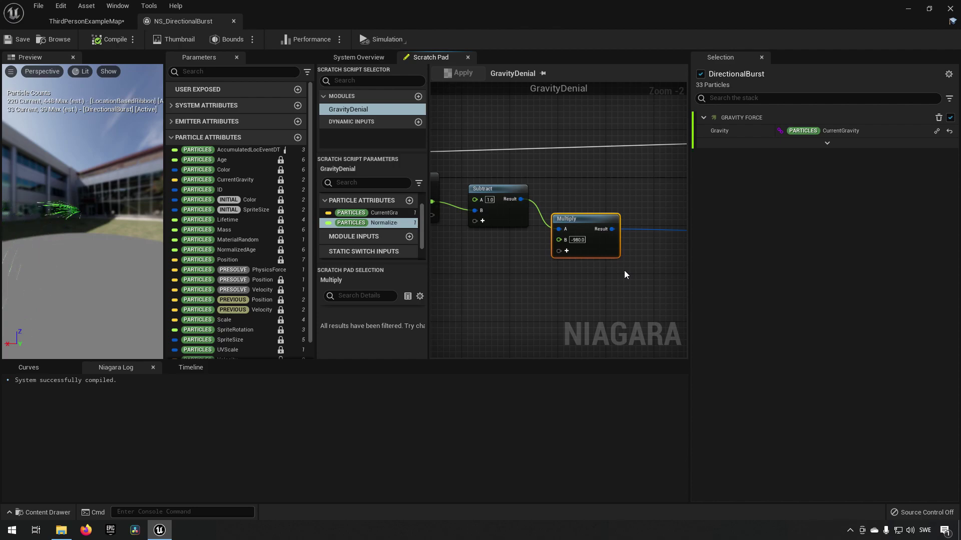
{"action": "mouse_move", "coordinate": [504, 273]}
{"action": "right_mouse_down"}
{"action": "mouse_move", "coordinate": [515, 263]}
{"action": "mouse_move", "coordinate": [519, 274]}
{"action": "right_mouse_up"}
{"action": "left_click", "coordinate": [533, 235]}
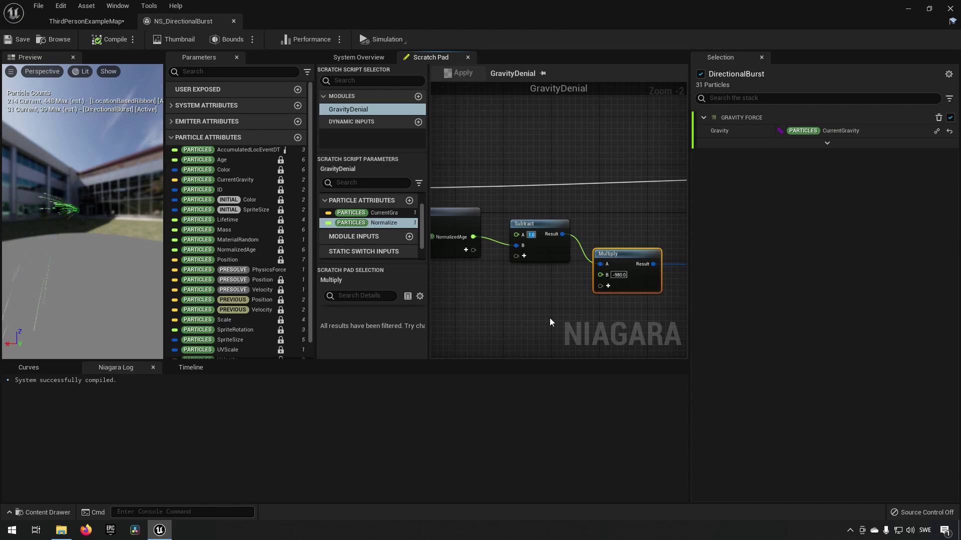
{"action": "type", "text": "0.5"}
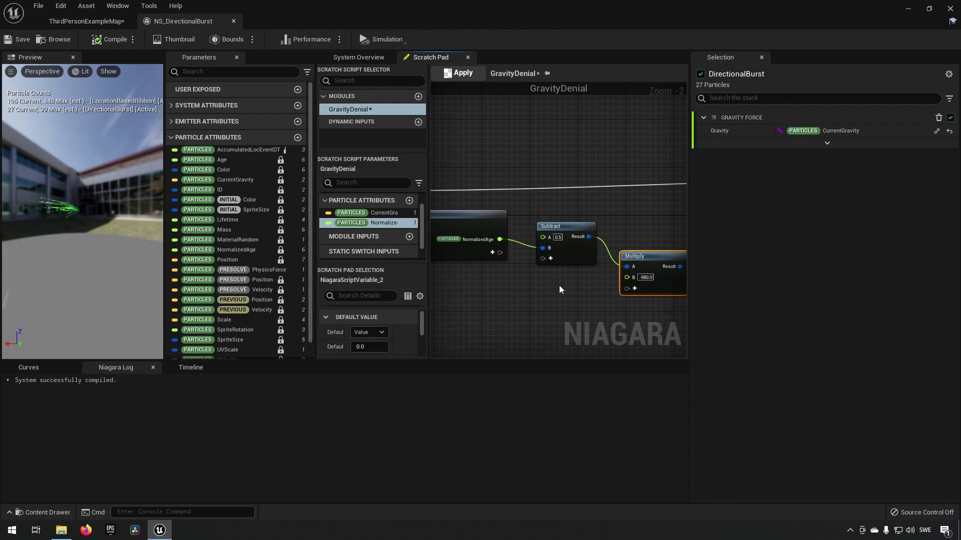
- Wire NormalizedAge into Subtract's B input and apply the module change
{"action": "right_click_drag", "start_coordinate": [559, 290], "coordinate": [571, 284]}
{"action": "left_click_drag", "start_coordinate": [555, 244], "coordinate": [555, 246]}
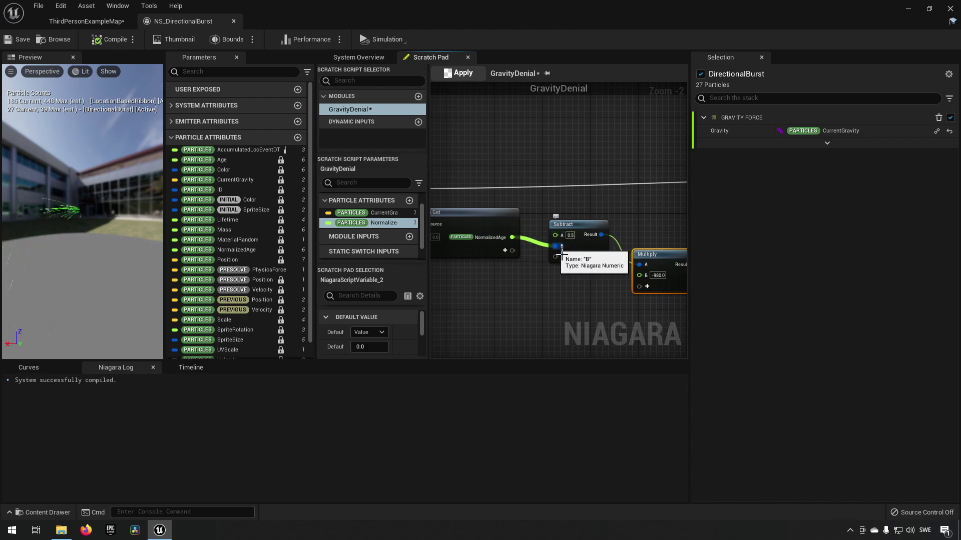
{"action": "right_click_drag", "start_coordinate": [602, 293], "coordinate": [531, 277]}
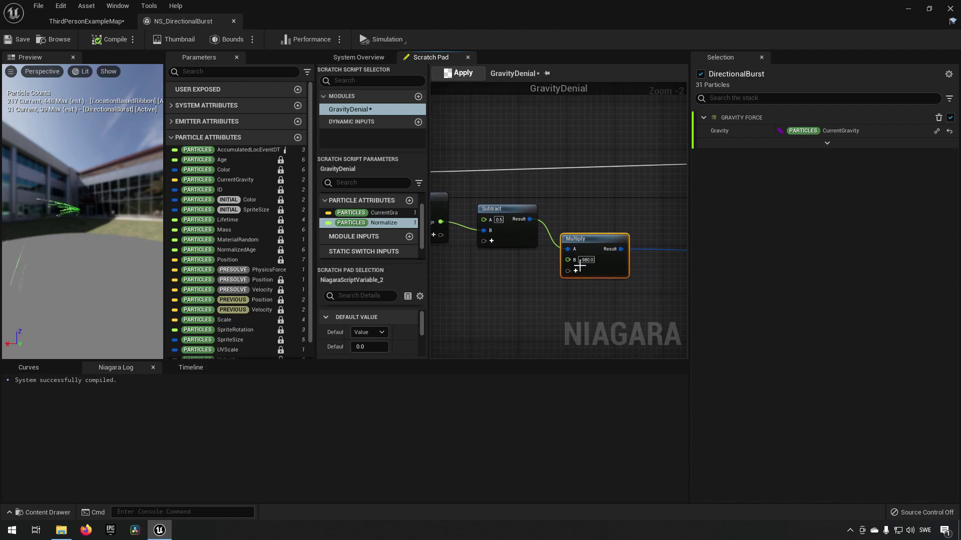
{"action": "left_click", "coordinate": [587, 260]}
{"action": "left_click", "coordinate": [460, 74]}
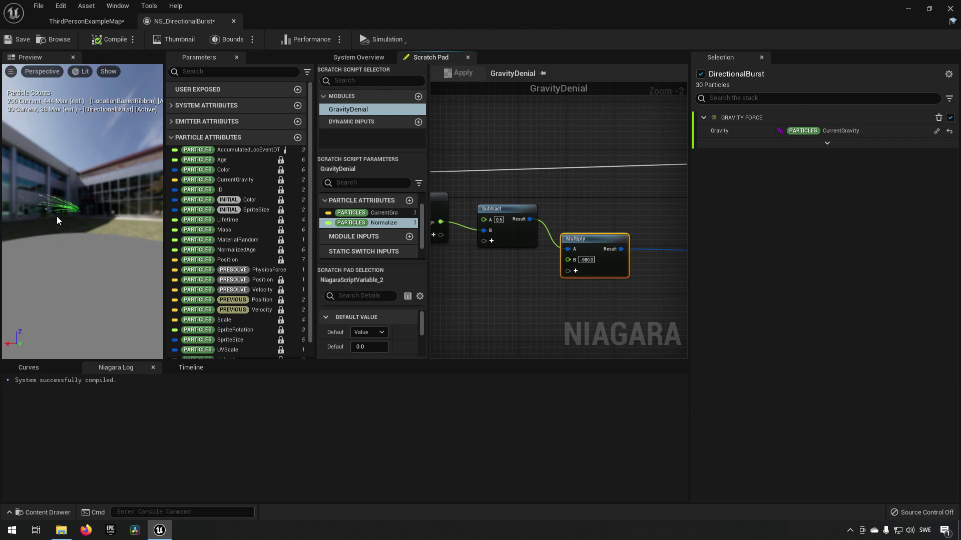
- Widen the preview and parameters panels and collapse the Particle Attributes category
{"action": "left_click_drag", "start_coordinate": [70, 249], "coordinate": [40, 248]}
{"action": "left_click_drag", "start_coordinate": [313, 230], "coordinate": [361, 230]}
{"action": "left_click", "coordinate": [177, 141]}
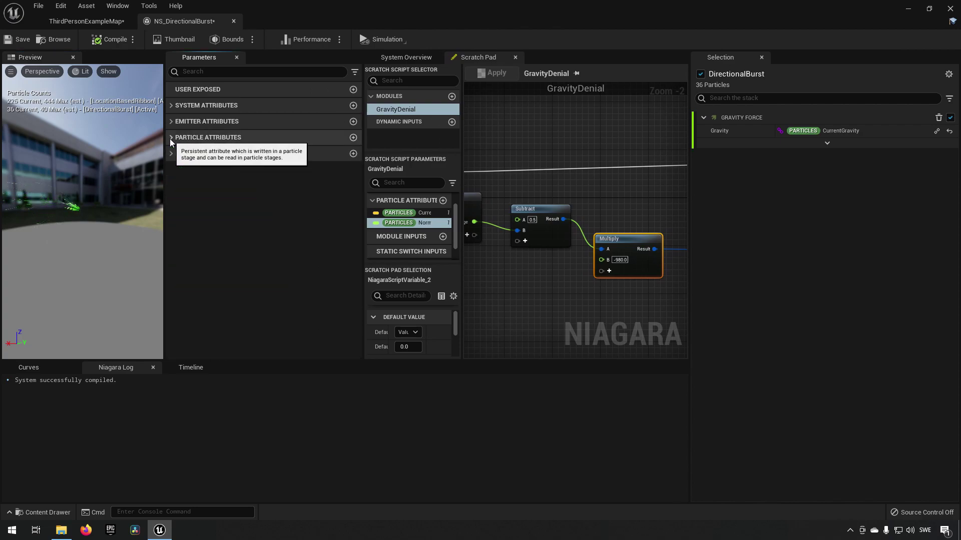
{"action": "left_click_drag", "start_coordinate": [165, 206], "coordinate": [98, 191]}
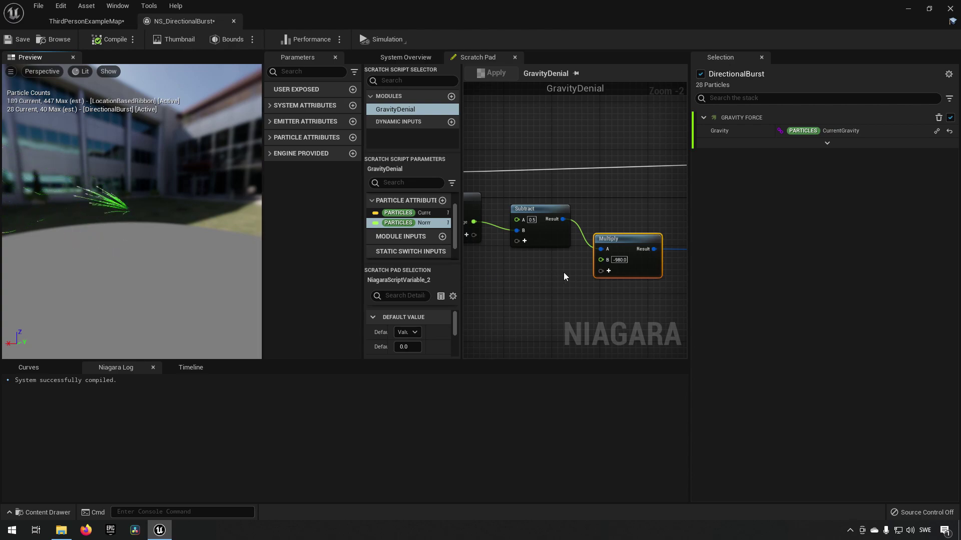
- Review the GravityDenial graph, then save NS_DirectionalBurst from the System Overview
{"action": "right_click_drag", "start_coordinate": [563, 272], "coordinate": [485, 264]}
{"action": "right_click_drag", "start_coordinate": [567, 289], "coordinate": [522, 284]}
{"action": "mouse_move", "coordinate": [627, 275]}
{"action": "right_mouse_down"}
{"action": "mouse_move", "coordinate": [548, 272]}
{"action": "mouse_move", "coordinate": [615, 267]}
{"action": "right_mouse_up"}
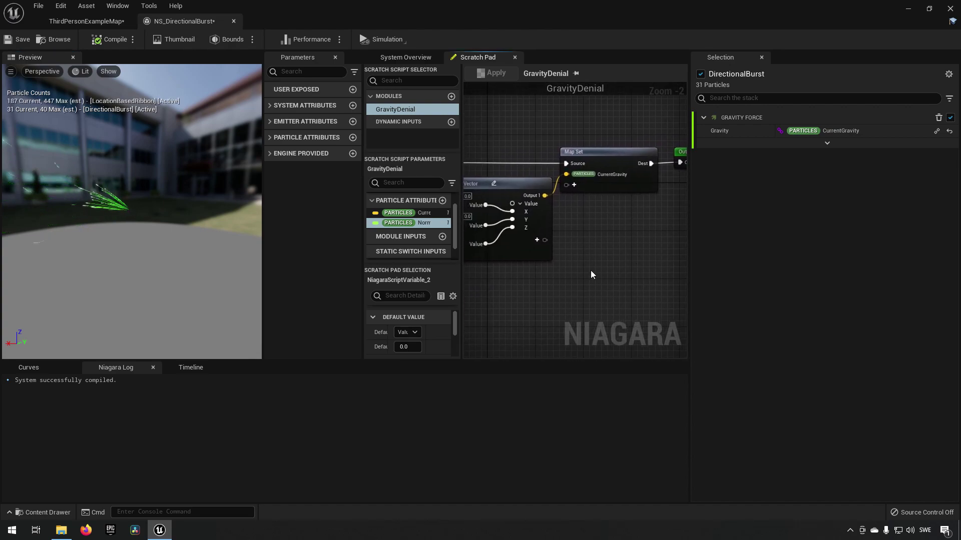
{"action": "right_click_drag", "start_coordinate": [528, 282], "coordinate": [621, 285]}
{"action": "right_click_drag", "start_coordinate": [500, 288], "coordinate": [589, 294]}
{"action": "right_click_drag", "start_coordinate": [467, 283], "coordinate": [572, 281]}
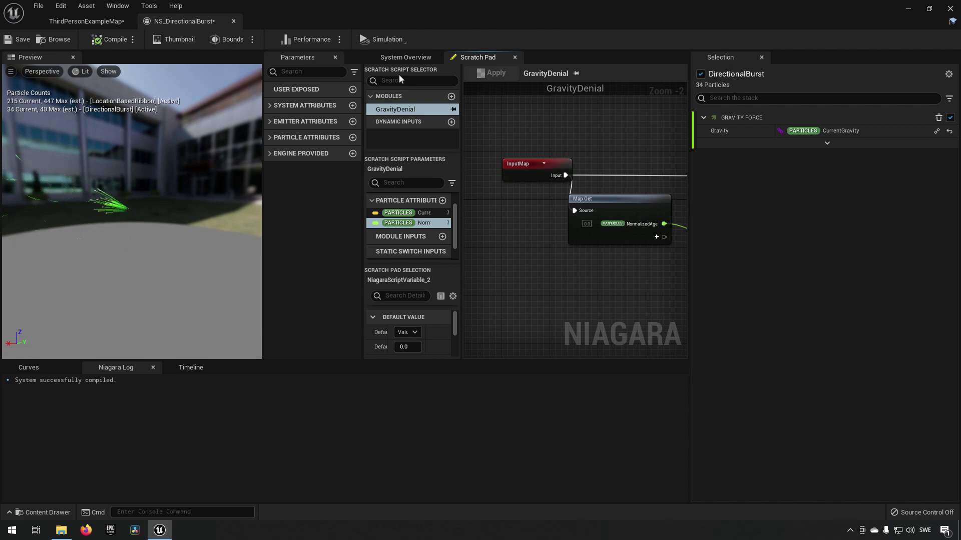
{"action": "left_click", "coordinate": [396, 58]}
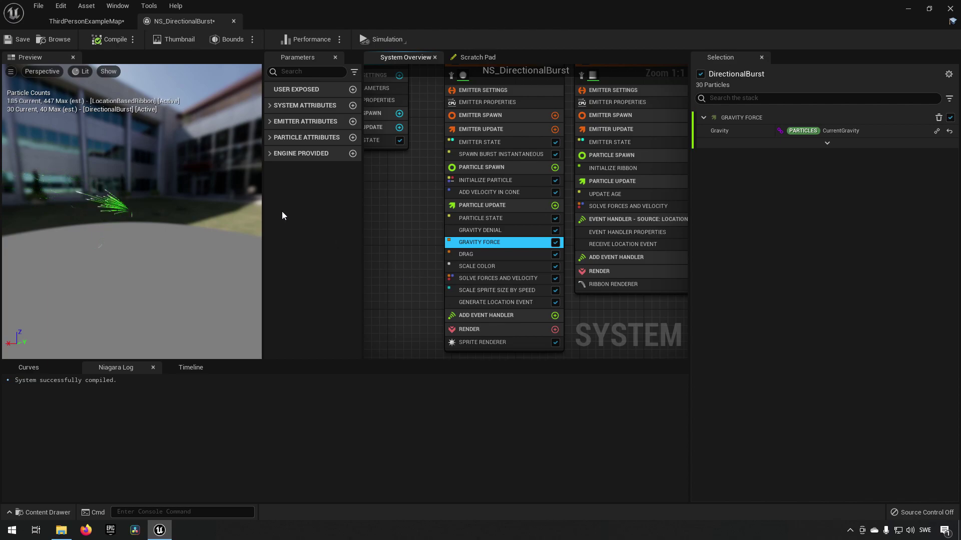
{"action": "left_click", "coordinate": [19, 39]}
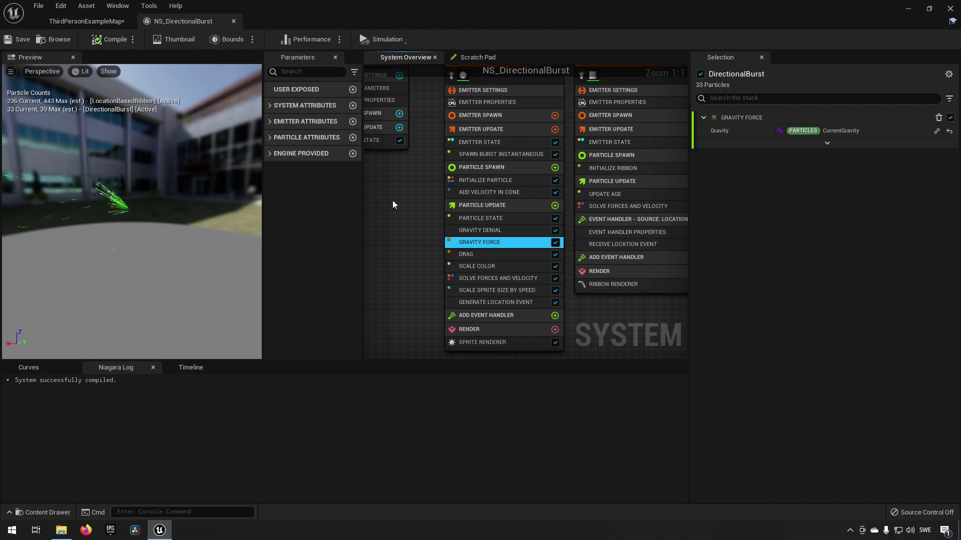
- Save the GravityDenial scratch module as the asset NM_GravityDenial in the Scratchpad folder
{"action": "left_click", "coordinate": [475, 57]}
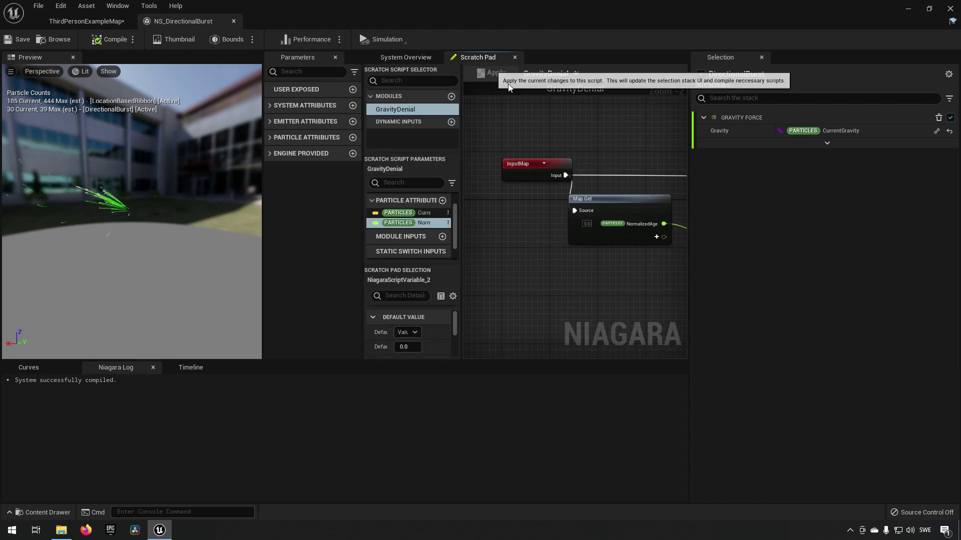
{"action": "right_click", "coordinate": [394, 108]}
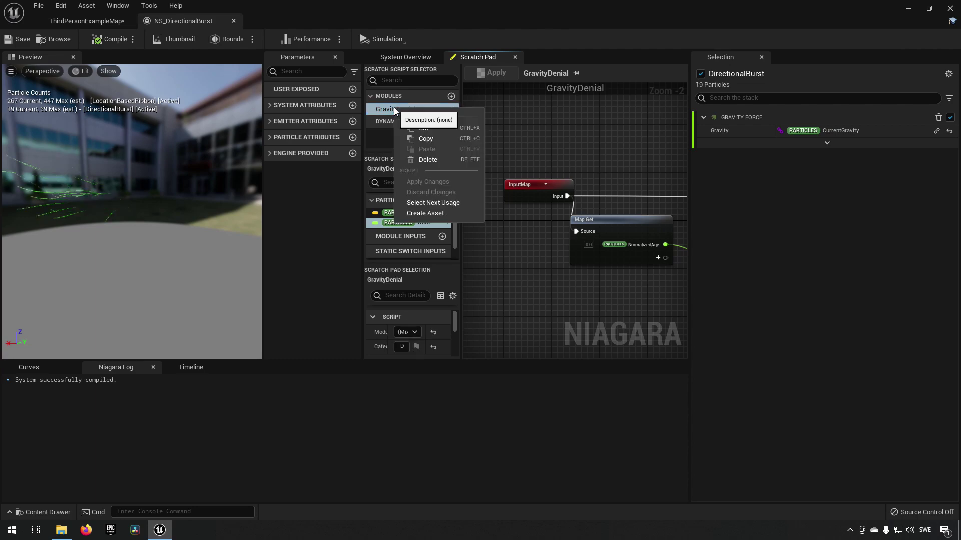
{"action": "left_click", "coordinate": [434, 213]}
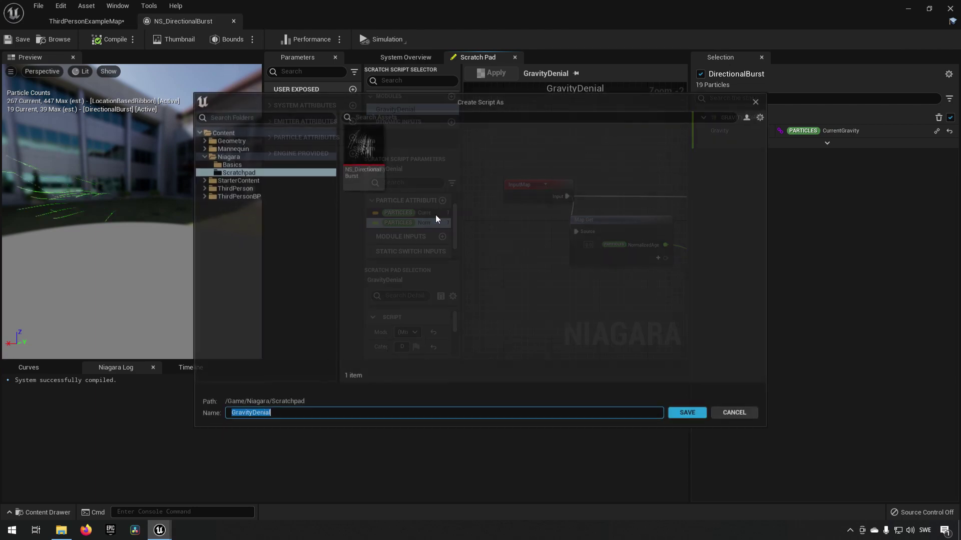
{"action": "left_click", "coordinate": [287, 418]}
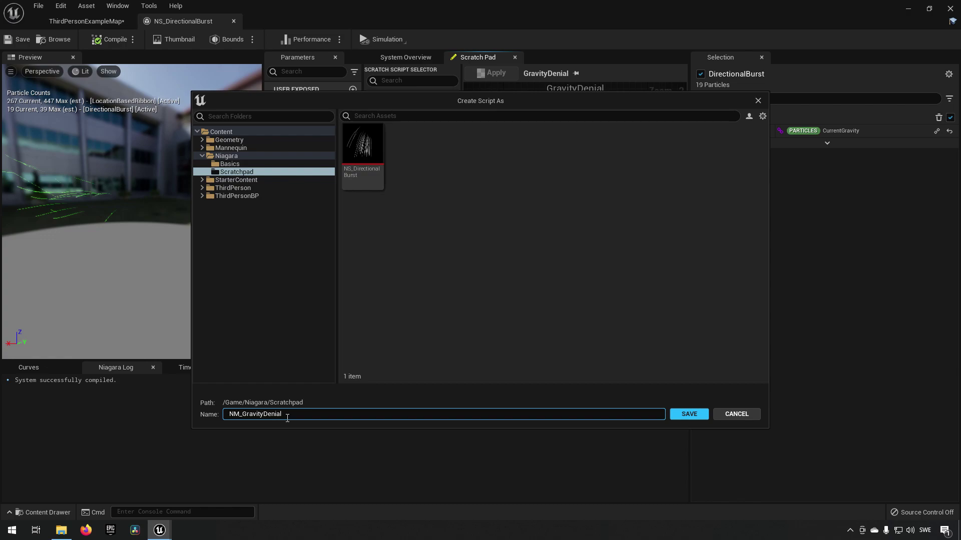
{"action": "left_click", "coordinate": [689, 416]}
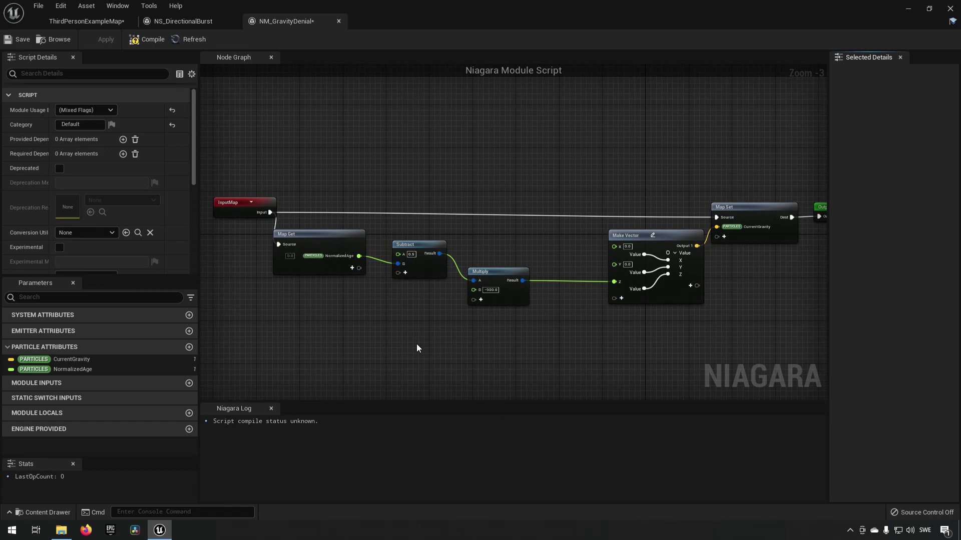
- Compile NM_GravityDenial and set its Category to UserCreated
{"action": "left_click", "coordinate": [142, 41]}
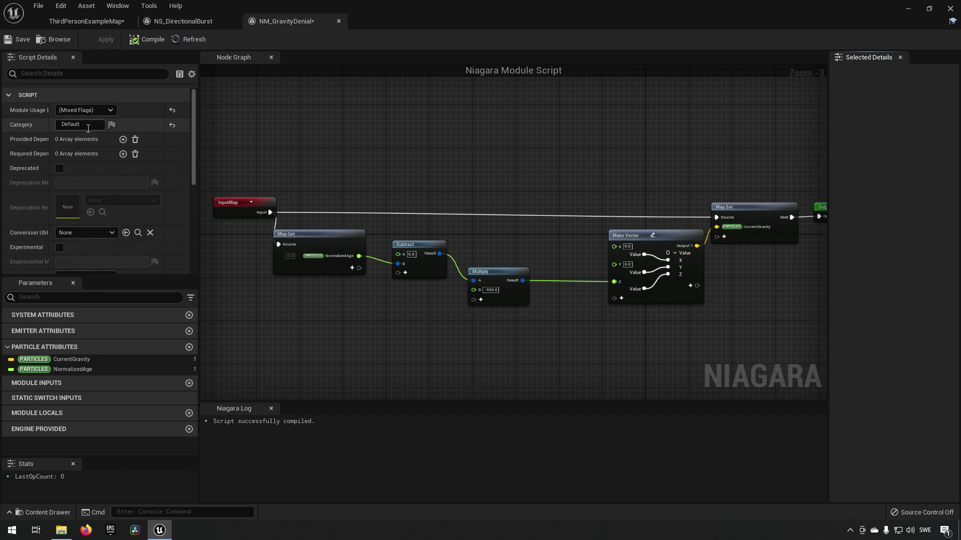
{"action": "left_click", "coordinate": [77, 124]}
{"action": "type", "text": "UserCreated"}
{"action": "key", "text": "Return"}
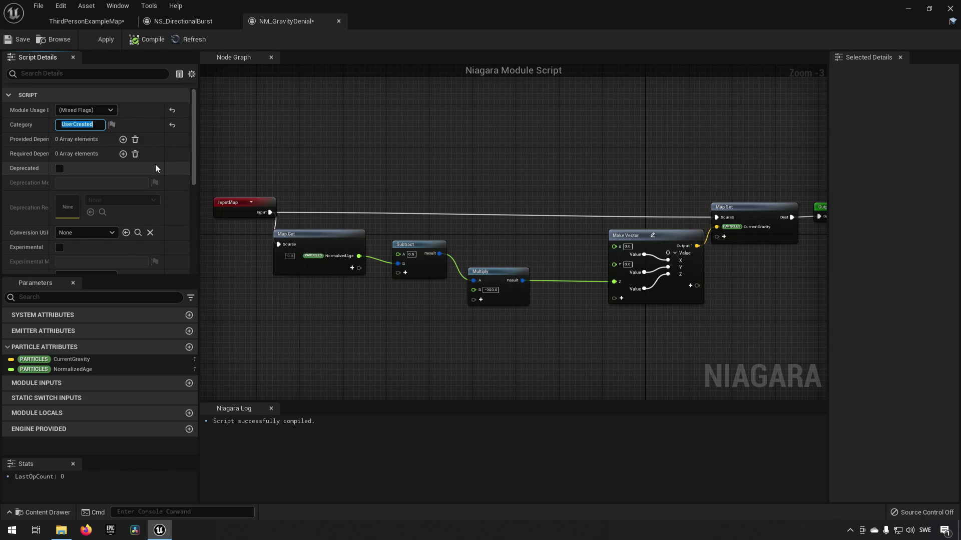
- Apply and save the NM_GravityDenial module, then close its editor
{"action": "left_click", "coordinate": [106, 40]}
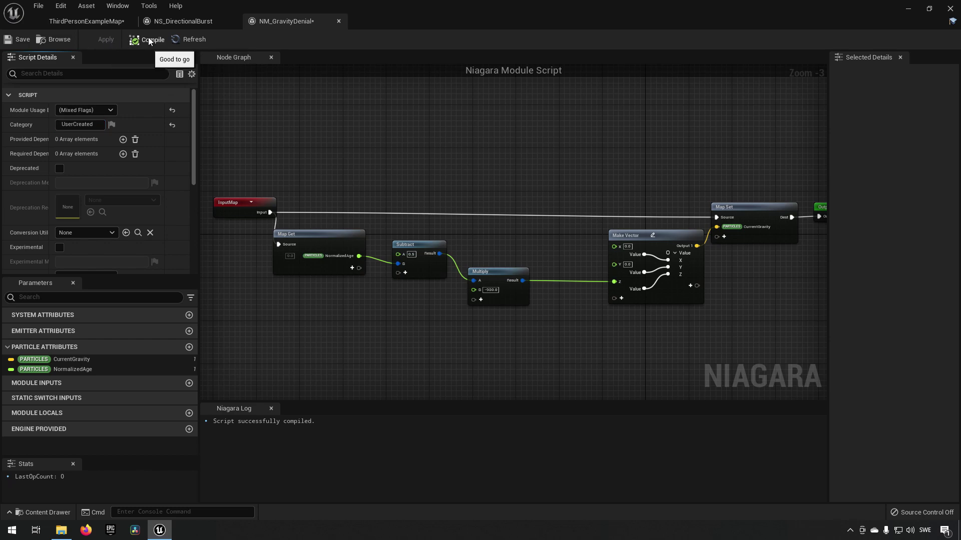
{"action": "left_click", "coordinate": [17, 40]}
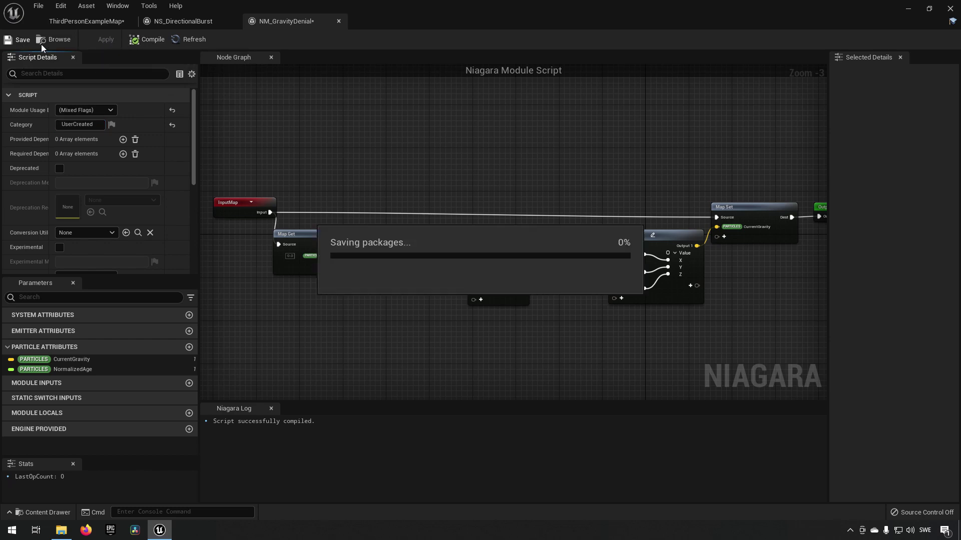
{"action": "left_click", "coordinate": [339, 21]}
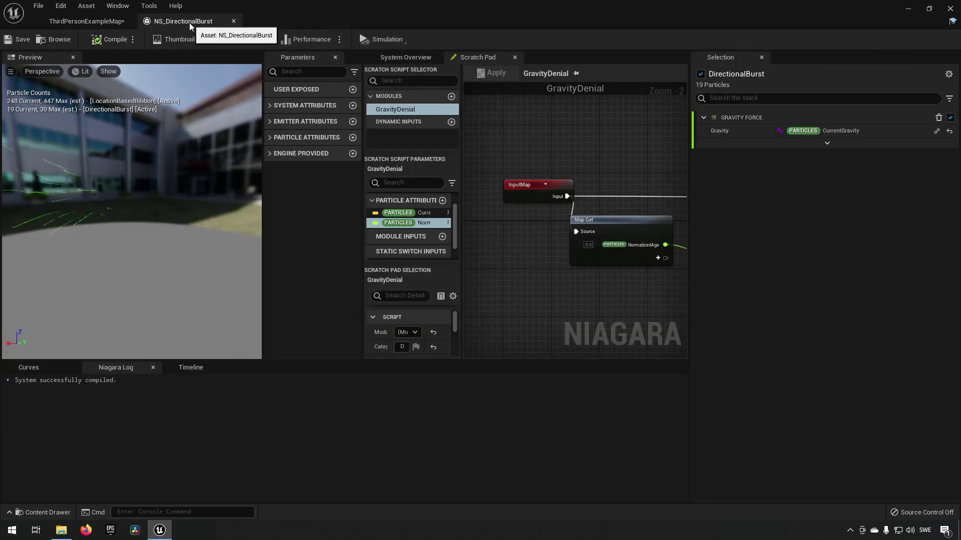
- In System Overview, browse Particle Update's User Created modules to locate NM Gravity Denial, then dismiss the list
{"action": "left_click", "coordinate": [400, 58]}
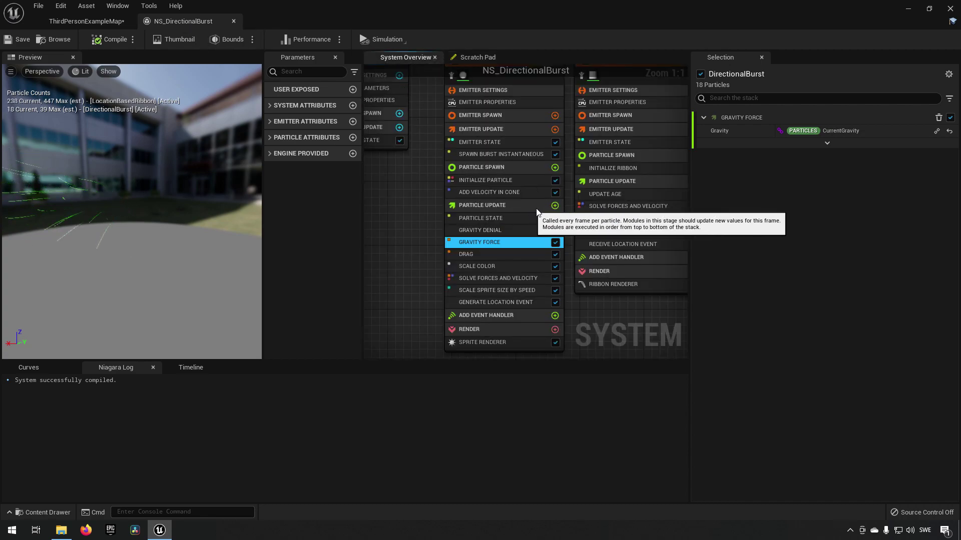
{"action": "left_click", "coordinate": [554, 206]}
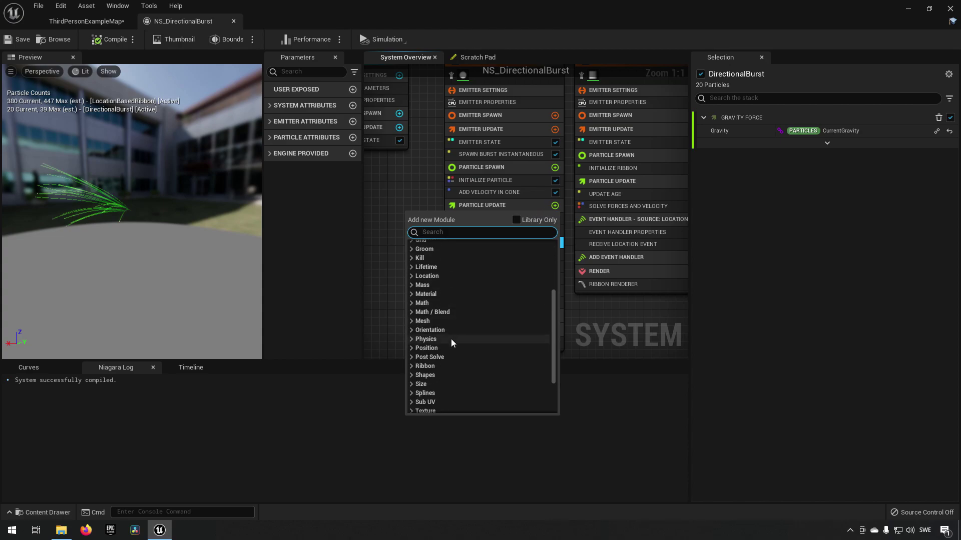
{"action": "scroll", "coordinate": [451, 338], "scroll_direction": "down", "scroll_amount": 5}
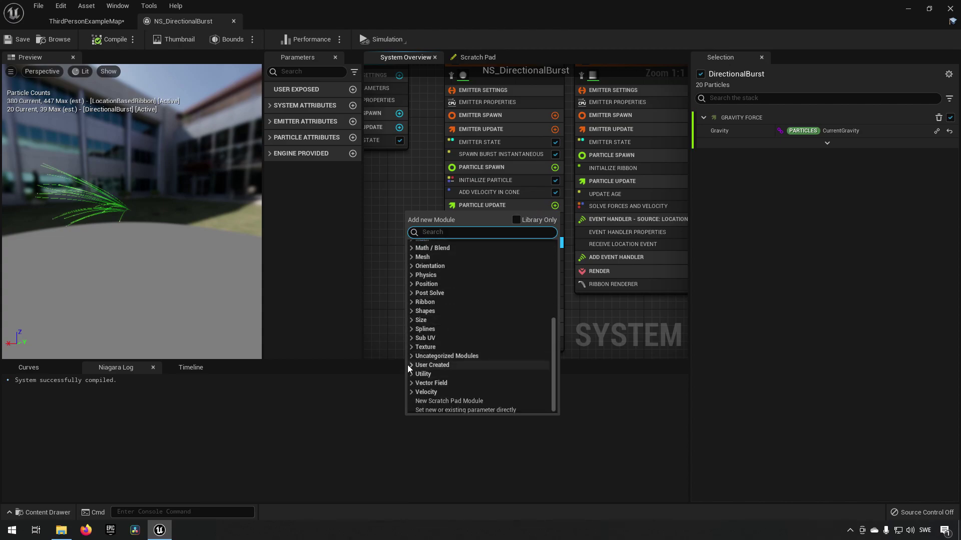
{"action": "left_click", "coordinate": [409, 366]}
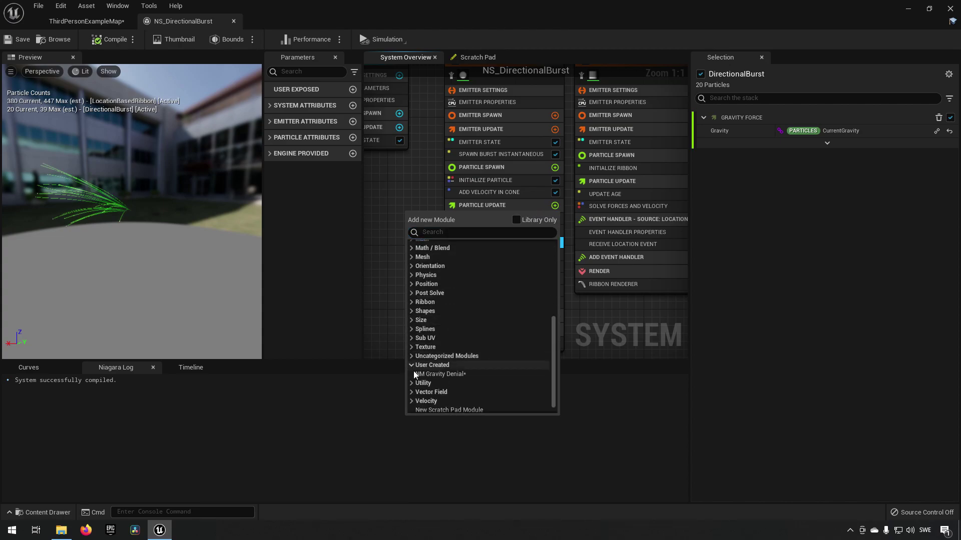
{"action": "left_click", "coordinate": [442, 375]}
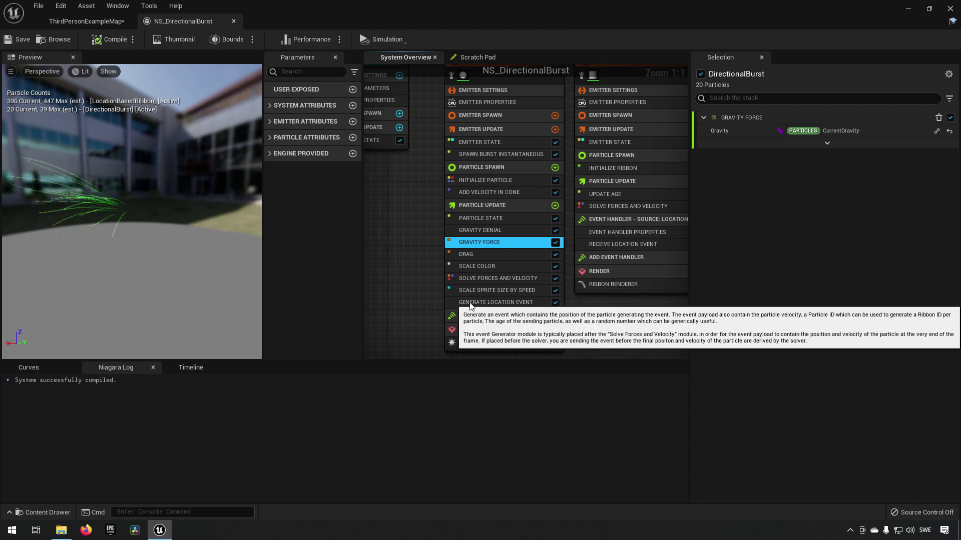
- Delete the scratch Gravity Denial module from Particle Update and its GravityDenial script in Scratch Pad
{"action": "left_click", "coordinate": [491, 230]}
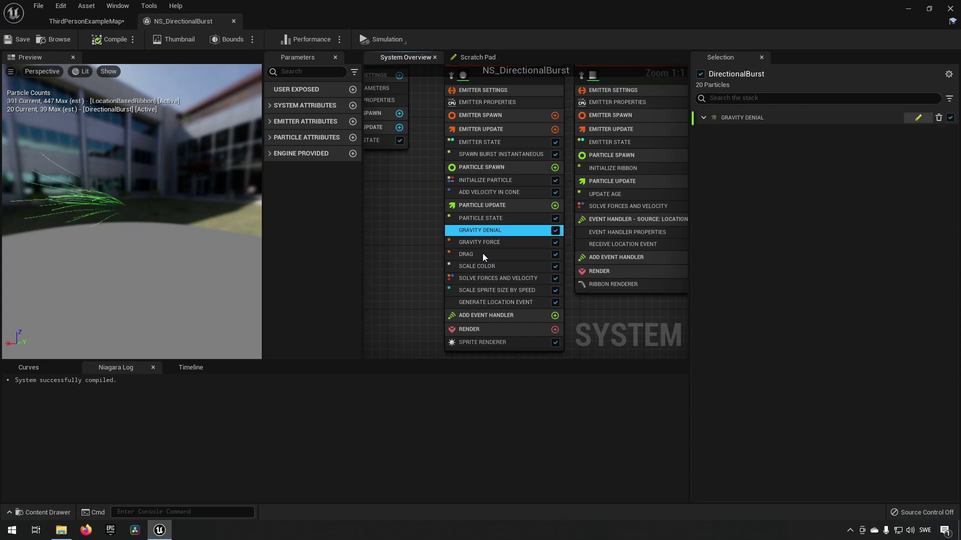
{"action": "key", "text": "Delete"}
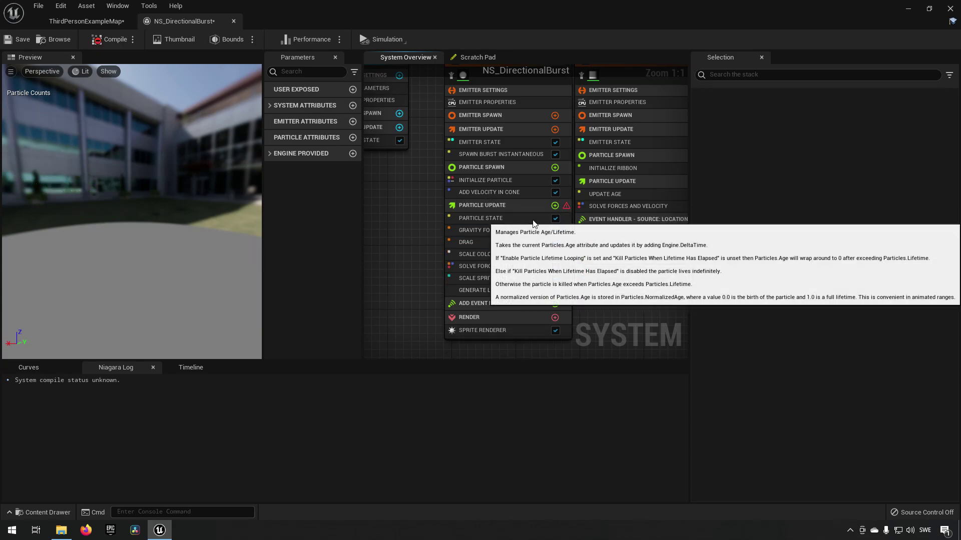
{"action": "left_click", "coordinate": [471, 58]}
{"action": "left_click", "coordinate": [413, 110]}
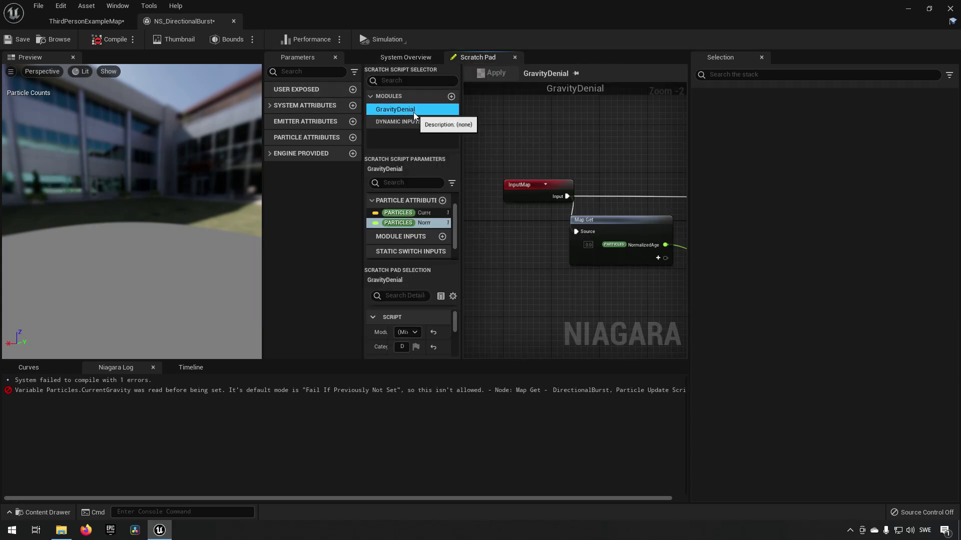
{"action": "key", "text": "Delete"}
- Back in System Overview, bring up Particle Update's list of modules to add
{"action": "left_click", "coordinate": [412, 59]}
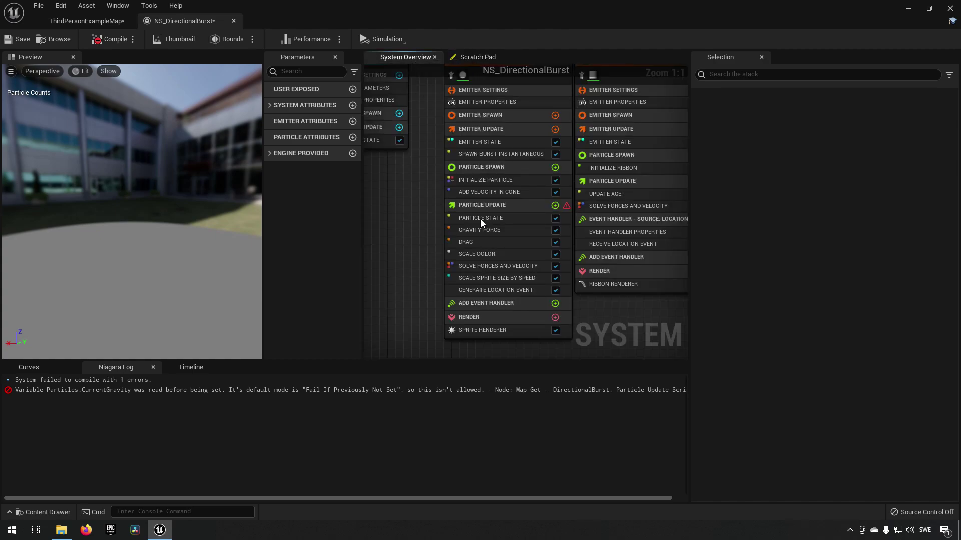
{"action": "left_click", "coordinate": [500, 232]}
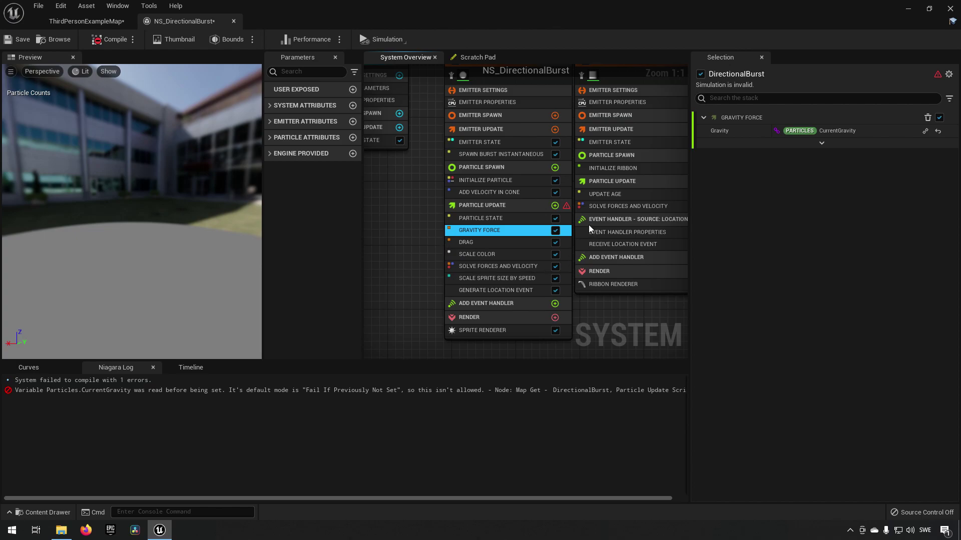
{"action": "left_click", "coordinate": [555, 206]}
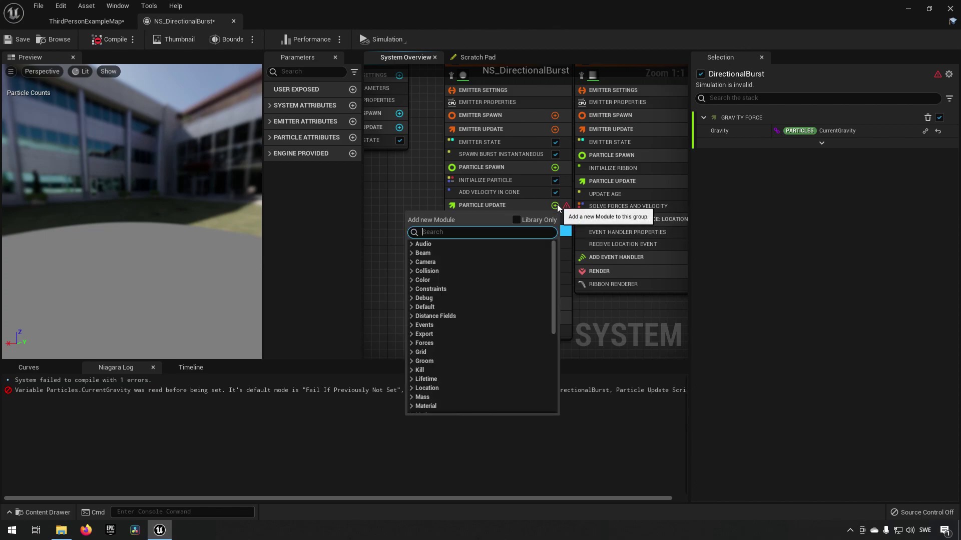
- Add NM Gravity Denial from User Created to Particle Update and place it above Gravity Force
{"action": "type", "text": "nm_"}
{"action": "key", "text": "BackSpace"}
{"action": "key", "text": "BackSpace"}
{"action": "key", "text": "BackSpace"}
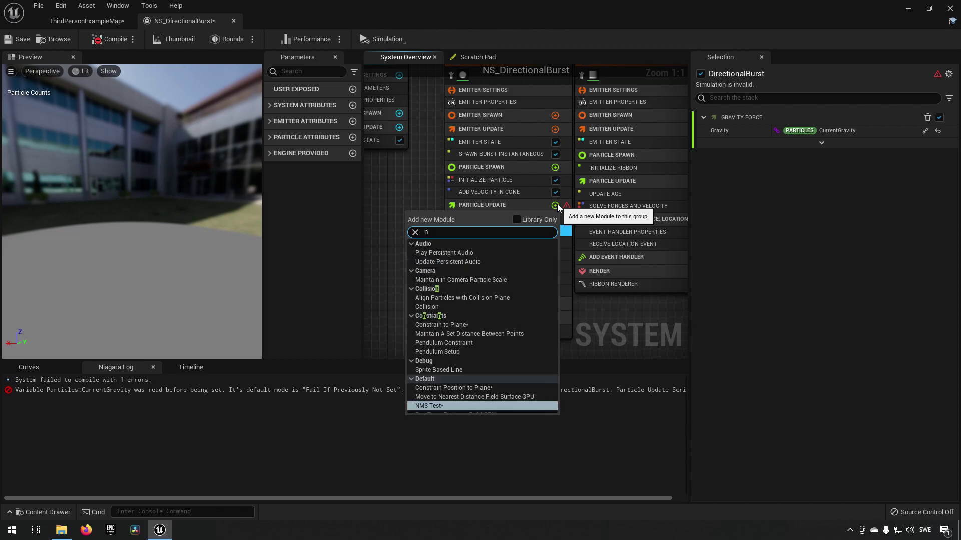
{"action": "scroll", "coordinate": [475, 320], "scroll_direction": "down", "scroll_amount": 3}
{"action": "scroll", "coordinate": [450, 370], "scroll_direction": "down", "scroll_amount": 3}
{"action": "left_click", "coordinate": [413, 364]}
{"action": "left_click", "coordinate": [449, 375]}
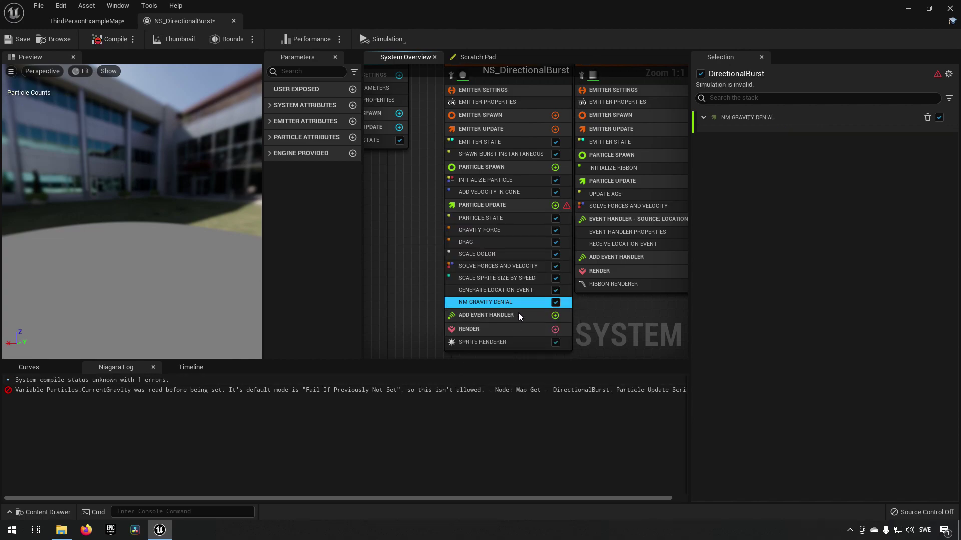
{"action": "left_click_drag", "start_coordinate": [506, 302], "coordinate": [507, 228]}
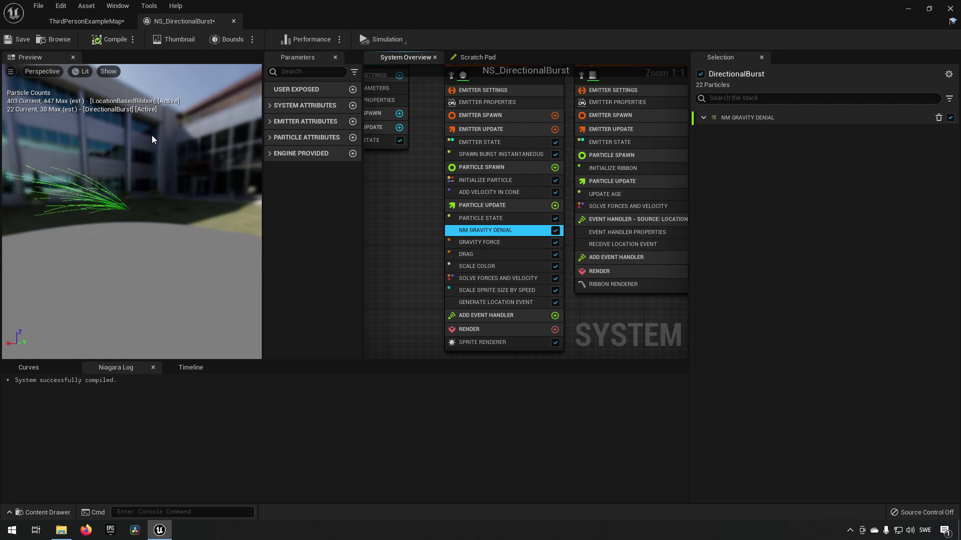
- Save NS_DirectionalBurst and widen the Scratch Pad's parameter and script panels
{"action": "left_click", "coordinate": [22, 39]}
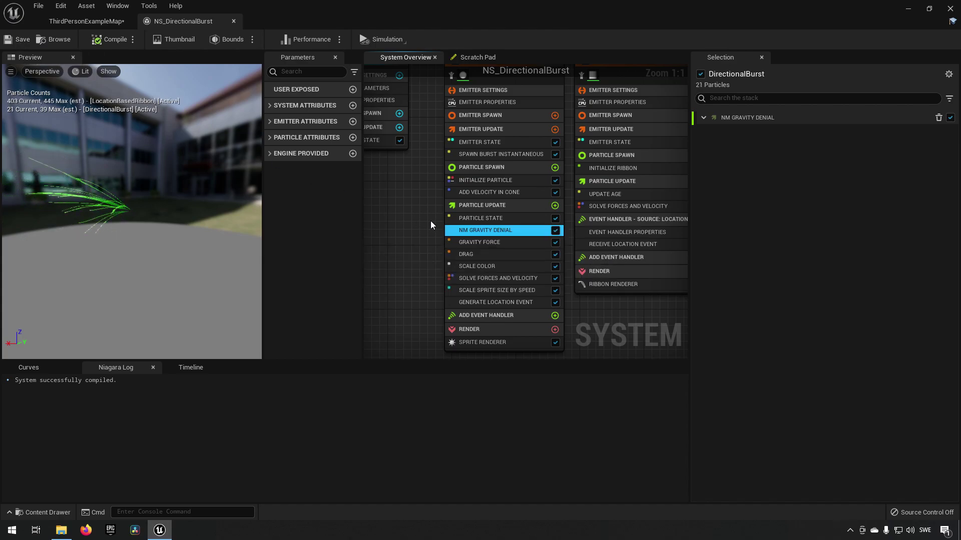
{"action": "right_click_drag", "start_coordinate": [416, 207], "coordinate": [390, 167]}
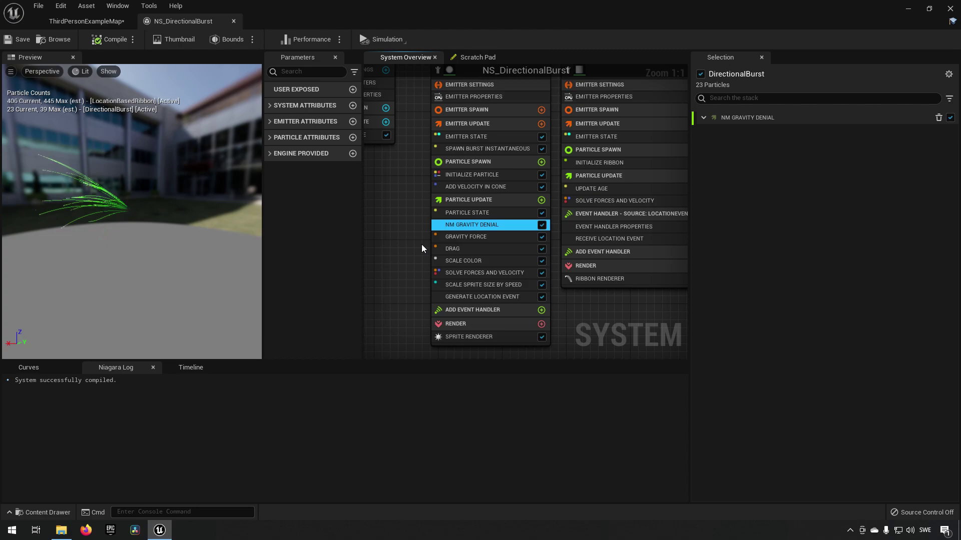
{"action": "left_click", "coordinate": [472, 58]}
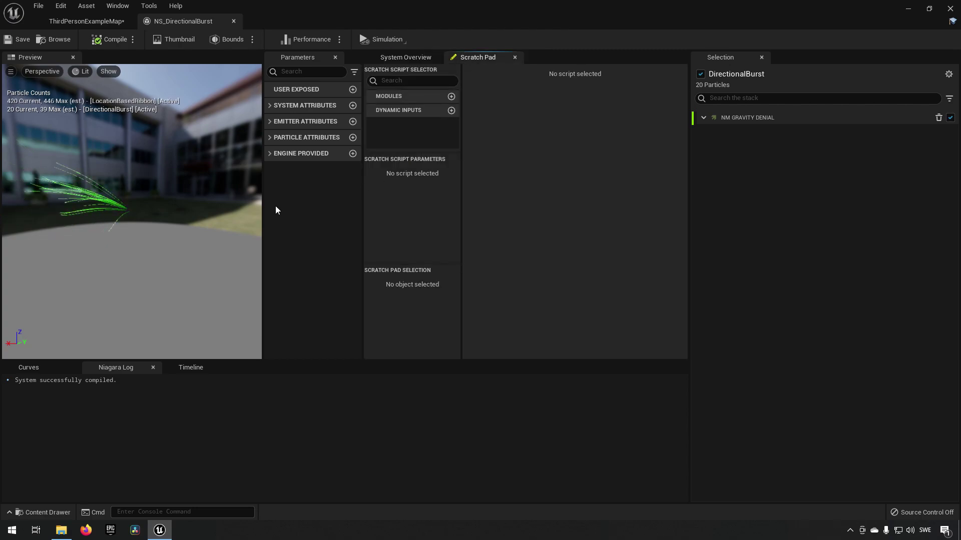
{"action": "left_click_drag", "start_coordinate": [263, 207], "coordinate": [144, 206]}
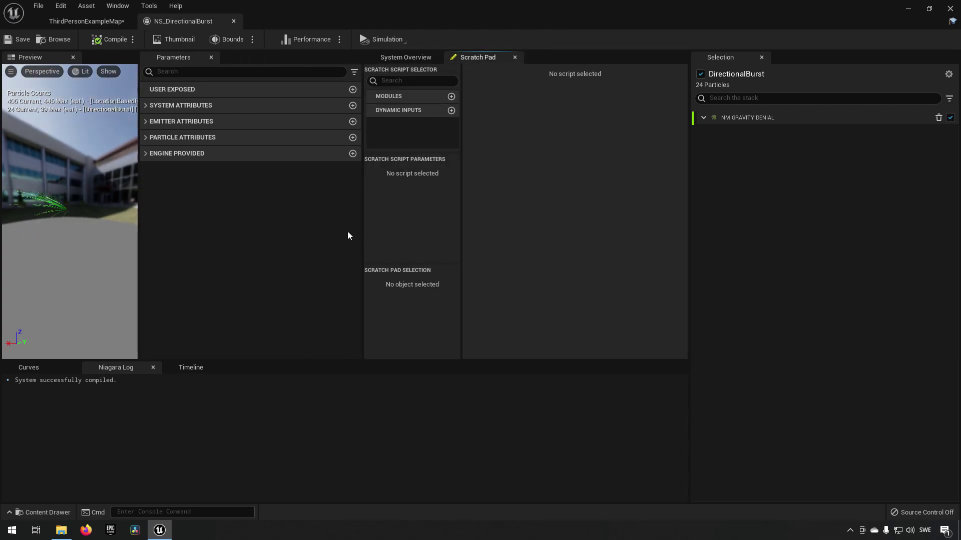
{"action": "left_click_drag", "start_coordinate": [362, 232], "coordinate": [264, 232]}
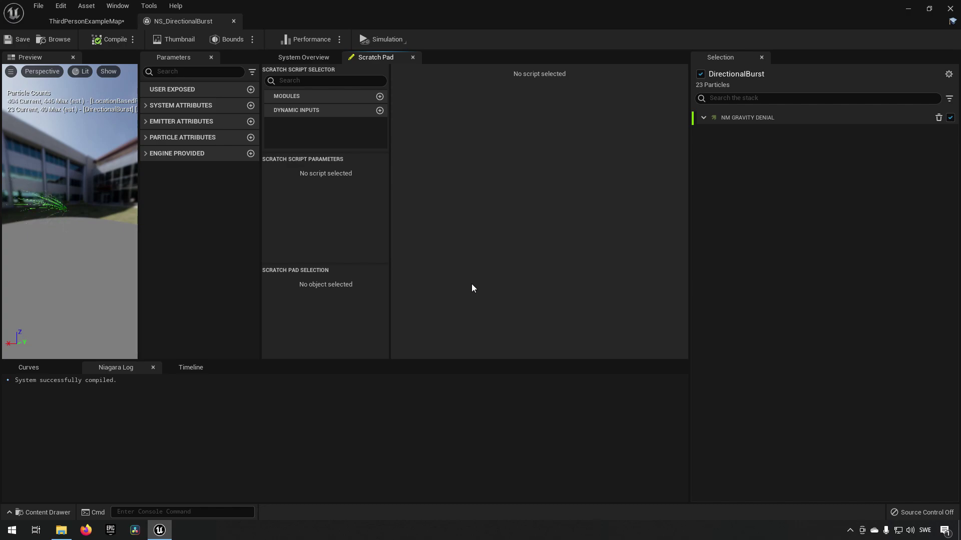
- Create a new scratch module keeping the default name ScratchModule, and frame its graph
{"action": "left_click", "coordinate": [380, 97]}
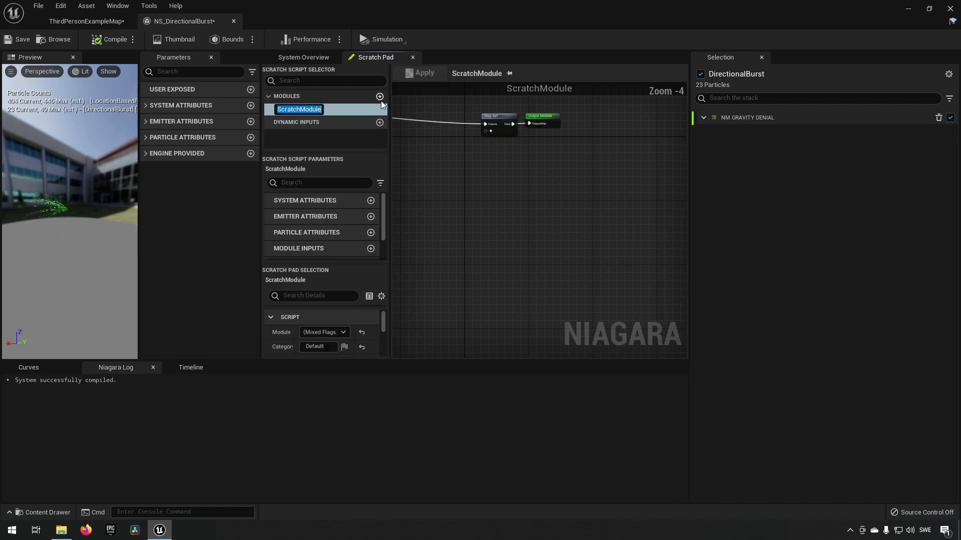
{"action": "key", "text": "Return"}
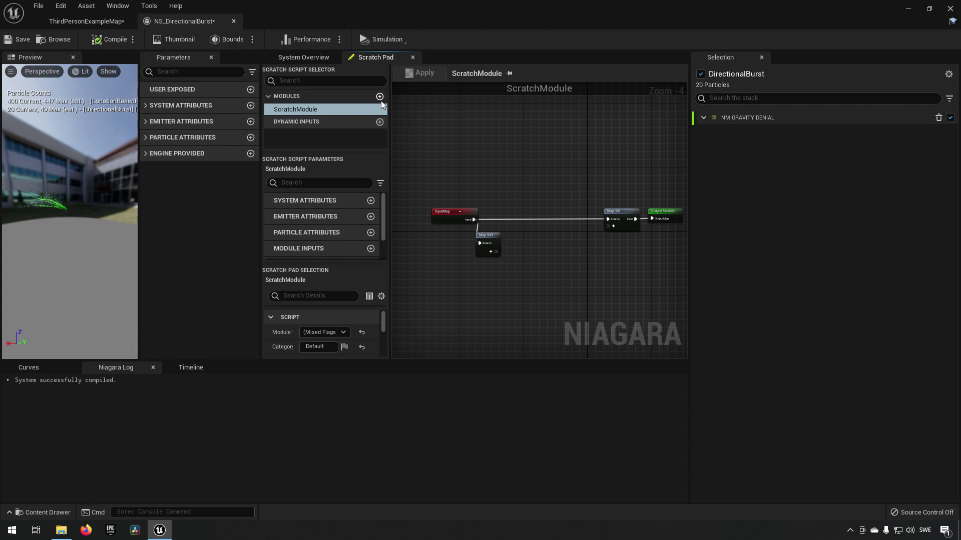
{"action": "scroll", "coordinate": [530, 273], "scroll_direction": "up", "scroll_amount": 1}
{"action": "scroll", "coordinate": [528, 272], "scroll_direction": "up", "scroll_amount": 1}
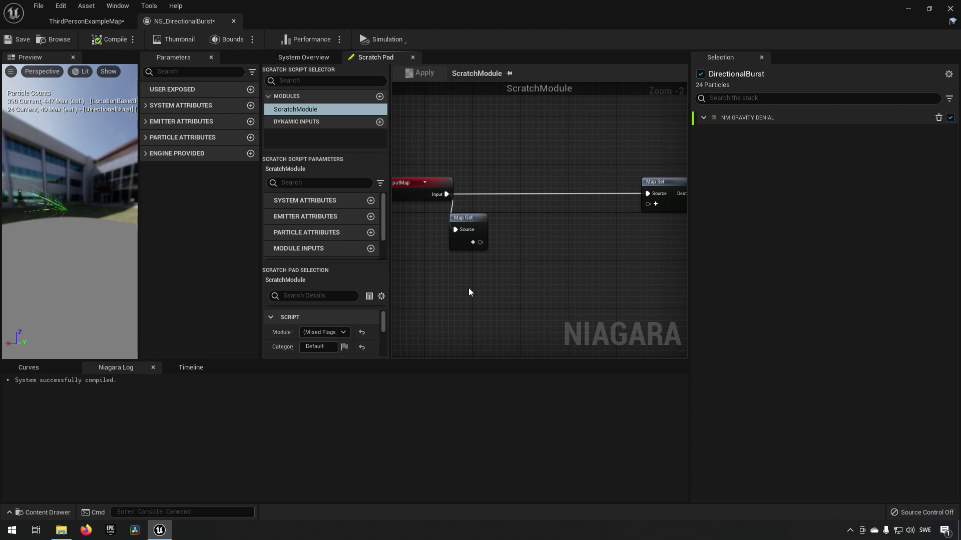
{"action": "right_click_drag", "start_coordinate": [575, 214], "coordinate": [502, 226]}
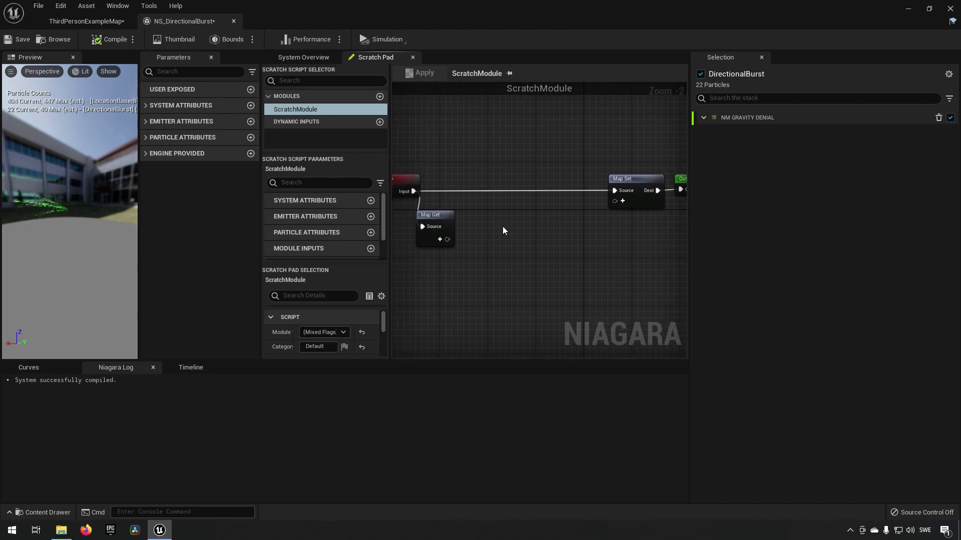
- Browse the graph's node menu, expanding the Parameter Map category, then reframe the graph
{"action": "right_click", "coordinate": [480, 247]}
{"action": "scroll", "coordinate": [513, 317], "scroll_direction": "down", "scroll_amount": 2}
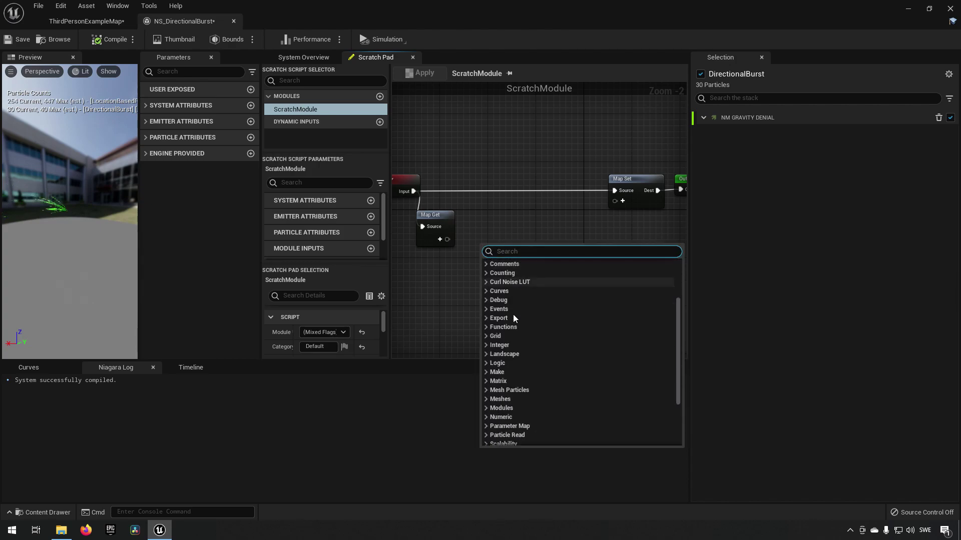
{"action": "scroll", "coordinate": [505, 333], "scroll_direction": "up", "scroll_amount": 2}
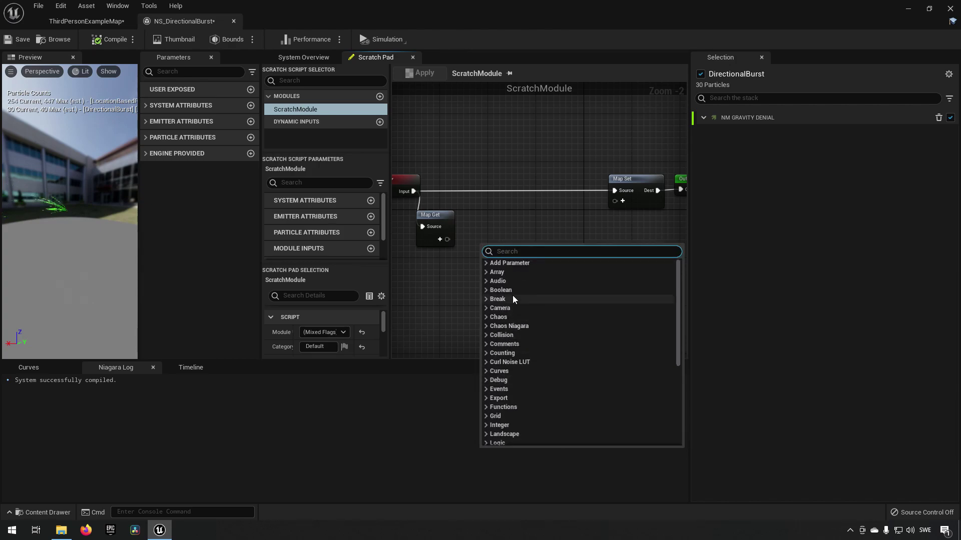
{"action": "scroll", "coordinate": [488, 345], "scroll_direction": "down", "scroll_amount": 5}
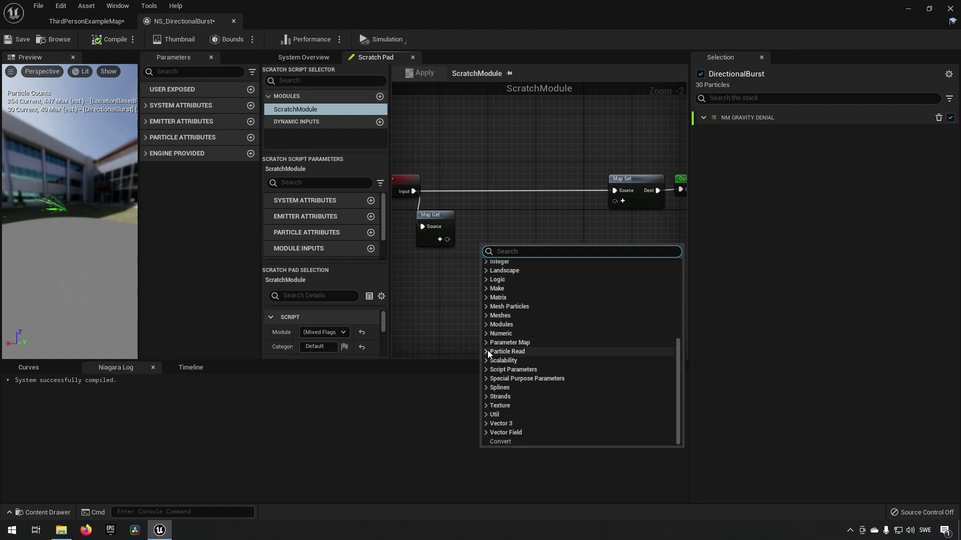
{"action": "left_click", "coordinate": [486, 342]}
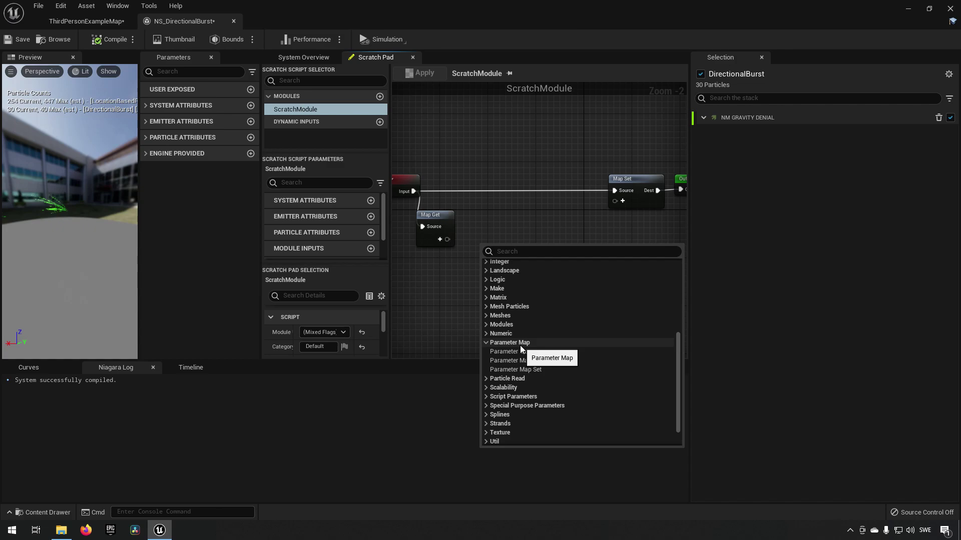
{"action": "left_click", "coordinate": [487, 204]}
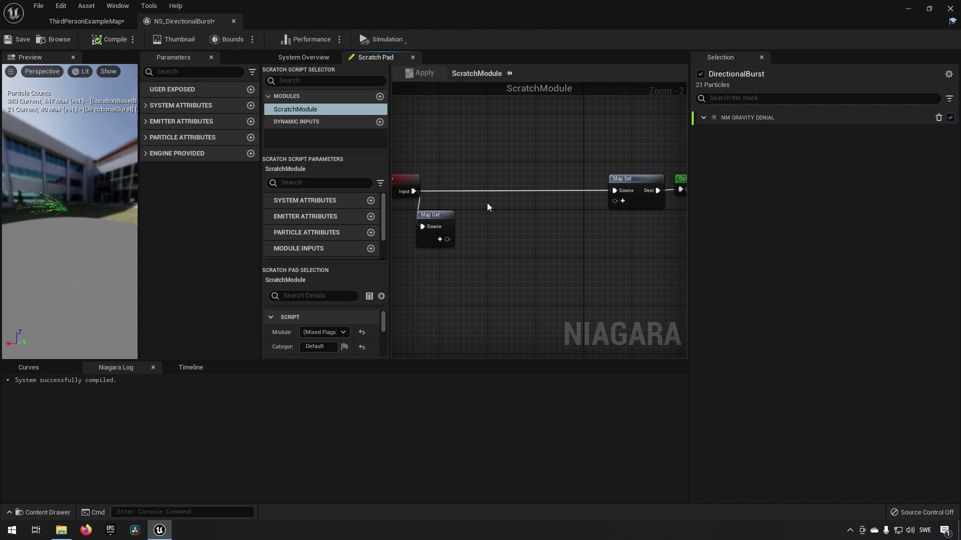
{"action": "right_click_drag", "start_coordinate": [462, 167], "coordinate": [503, 169]}
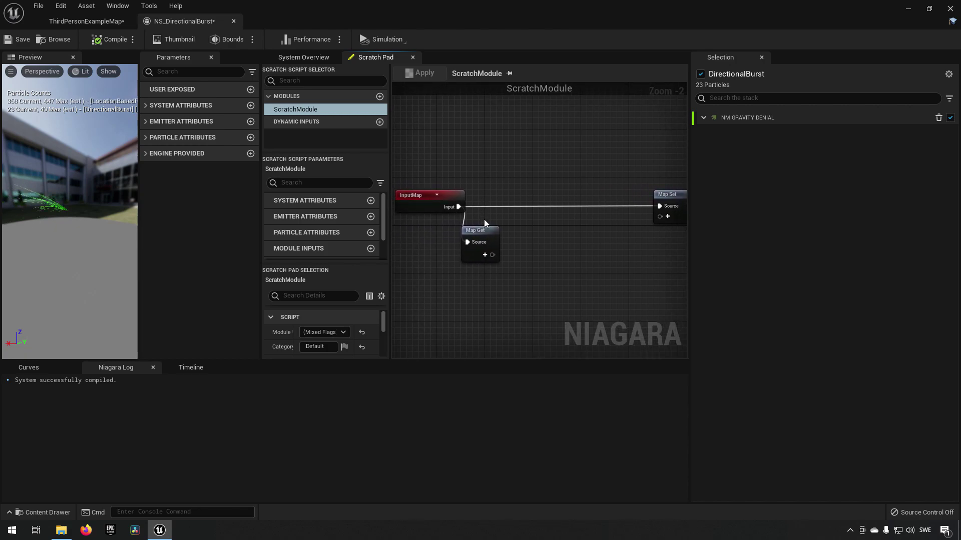